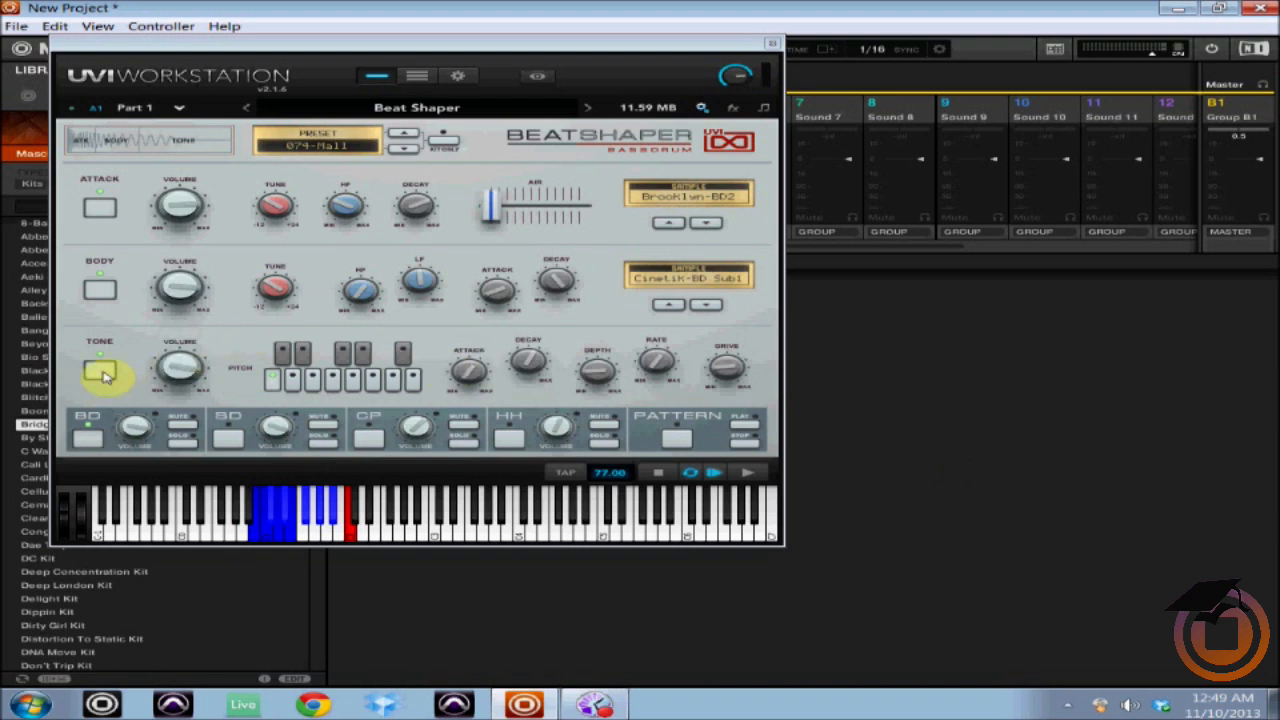
Step: Switch off the bass drum's body and tone layers, and look at the pattern page before returning to the bass drum
{"action": "left_click", "coordinate": [102, 296]}
{"action": "left_click", "coordinate": [103, 296]}
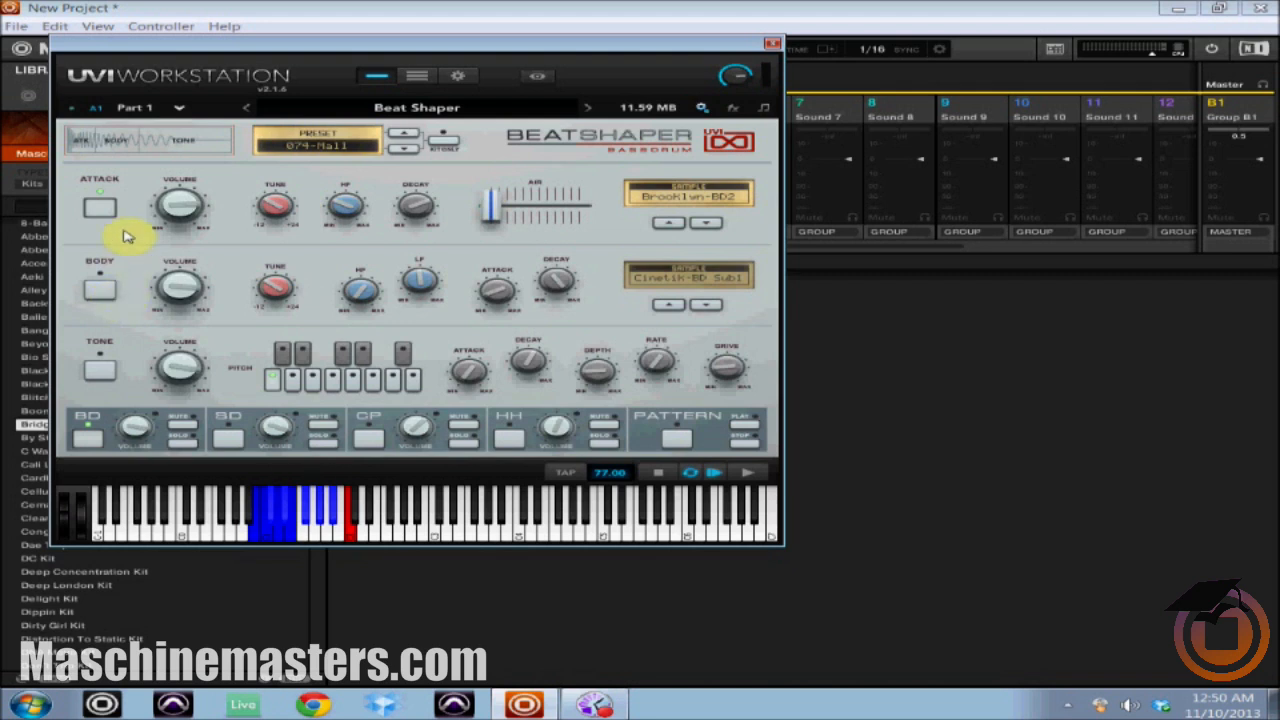
{"action": "left_click", "coordinate": [686, 438]}
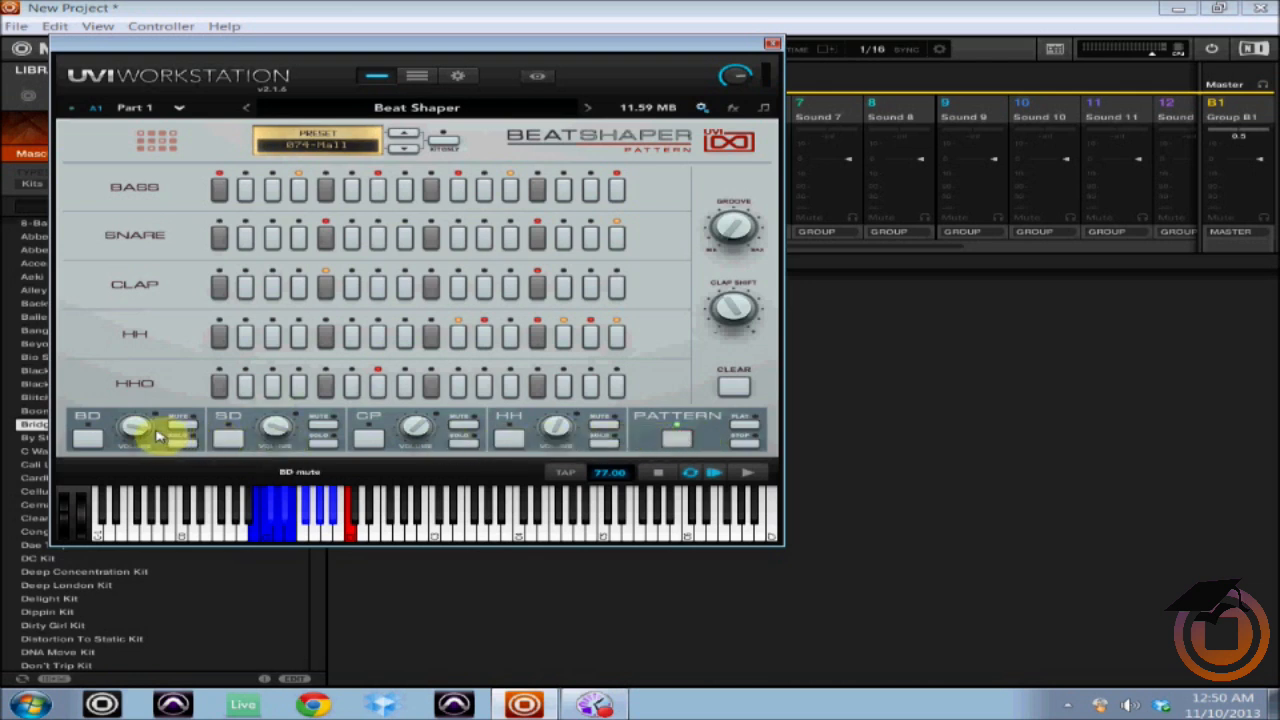
{"action": "left_click", "coordinate": [99, 441]}
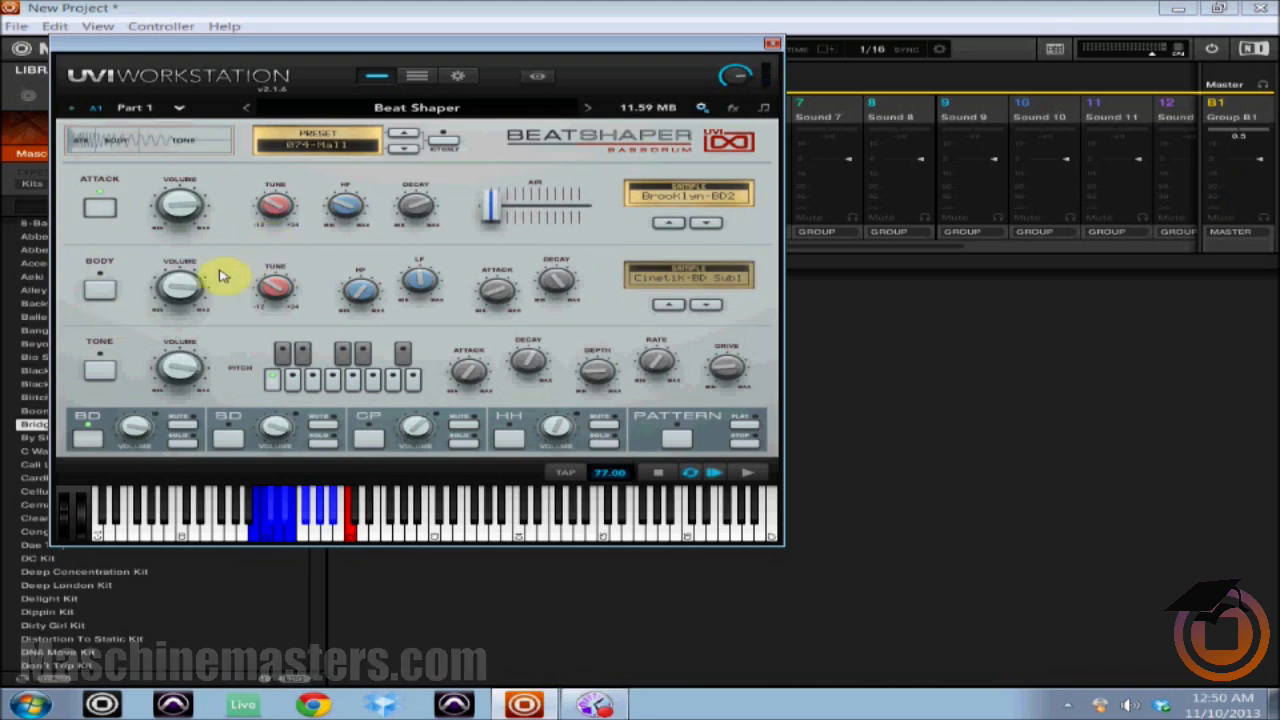
Step: Turn on the bass drum's body layer and adjust its volume, tune and high-pass filter
{"action": "left_click", "coordinate": [110, 285]}
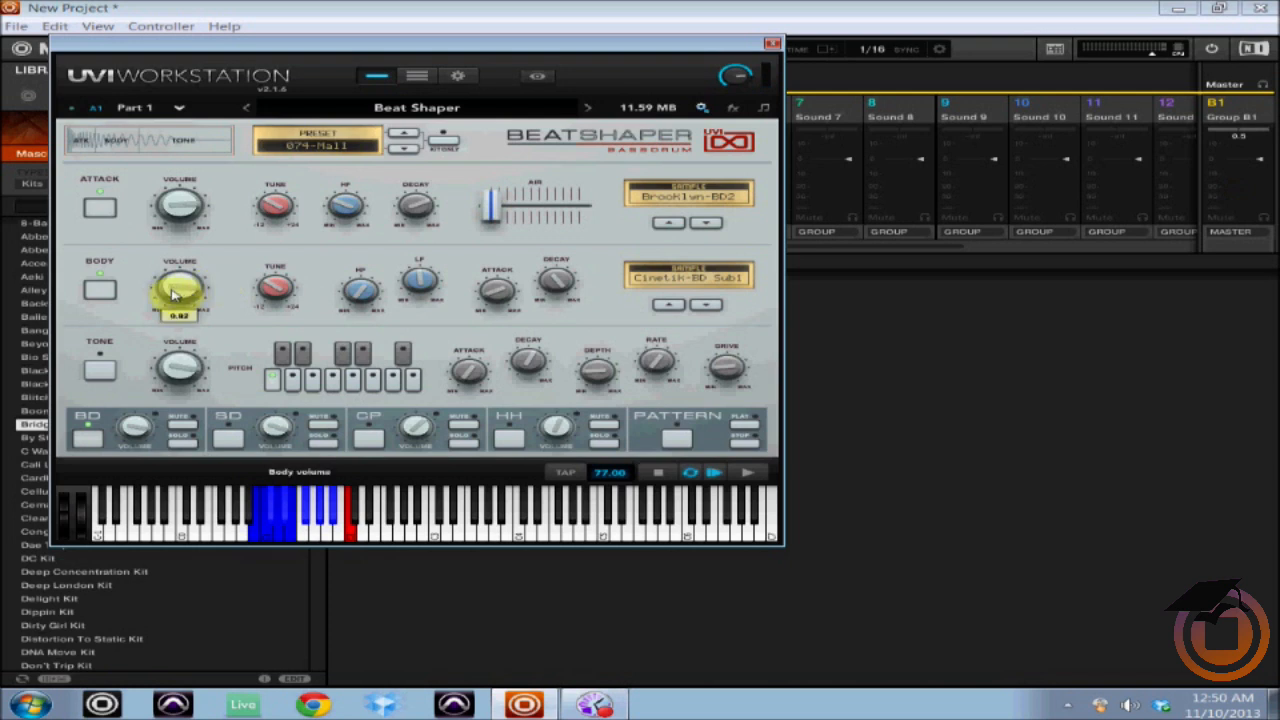
{"action": "left_click", "coordinate": [179, 309]}
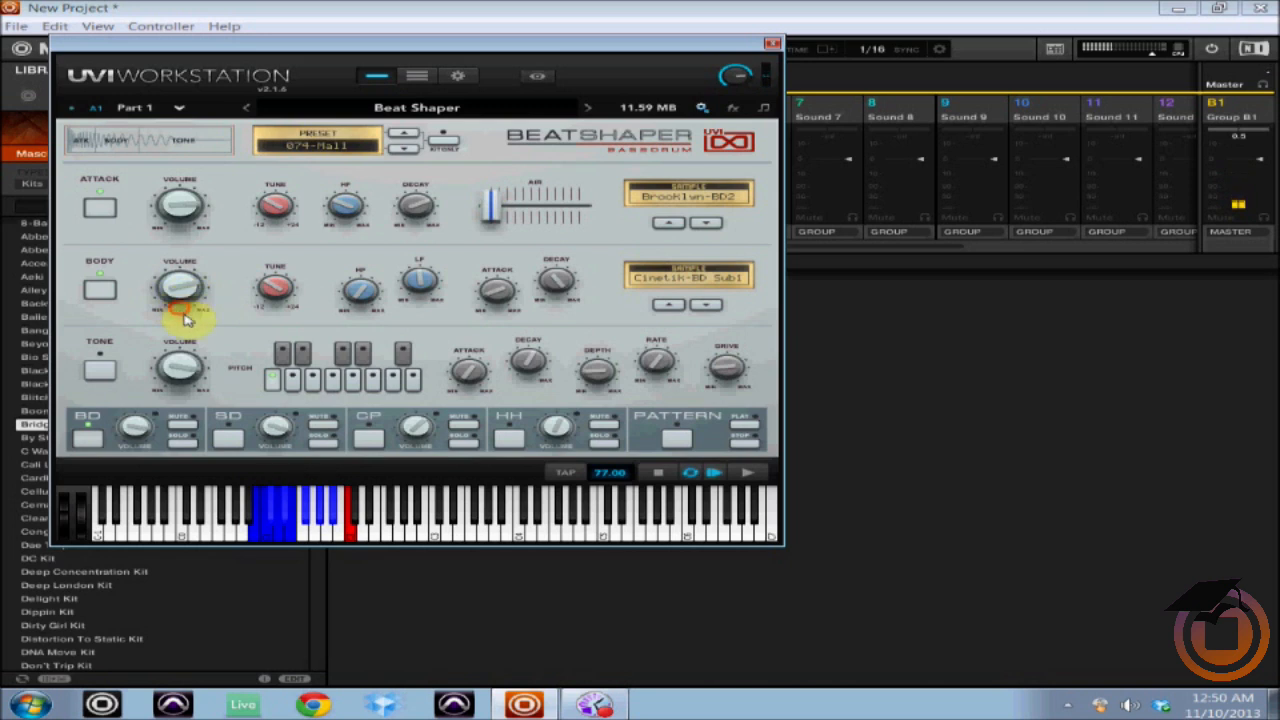
{"action": "left_click", "coordinate": [279, 298]}
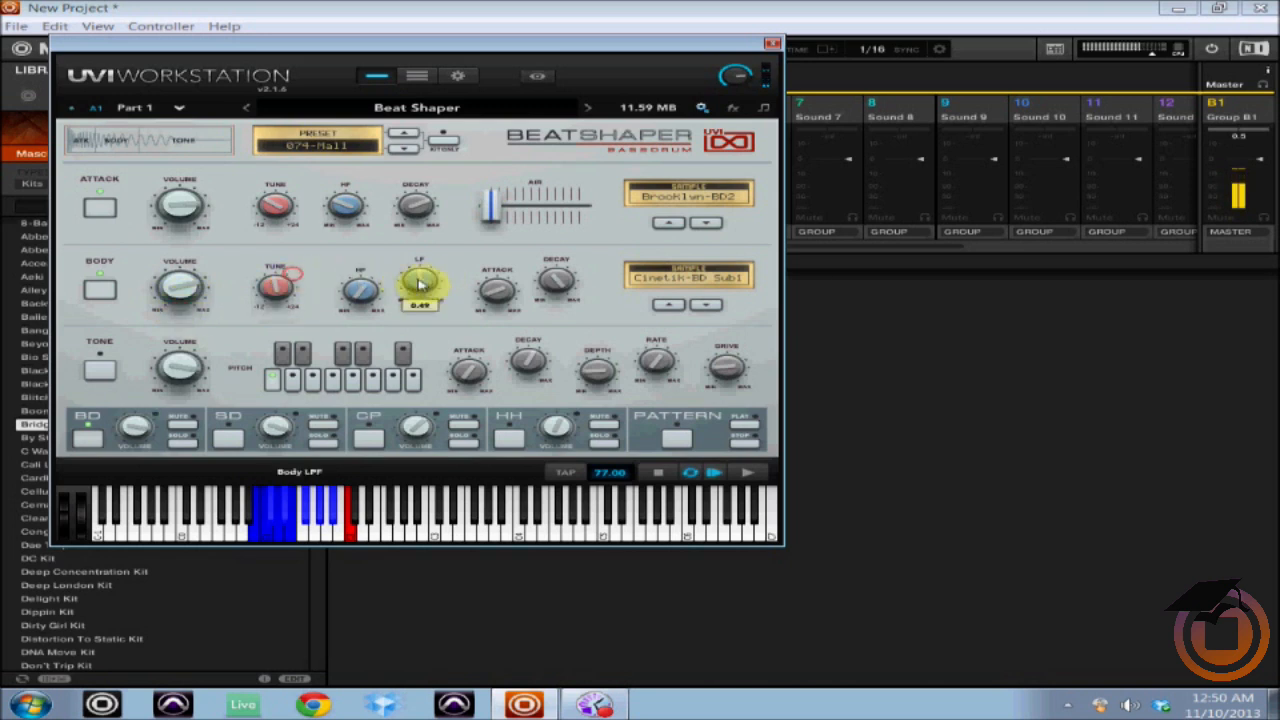
{"action": "left_click", "coordinate": [379, 290]}
{"action": "left_click", "coordinate": [358, 288]}
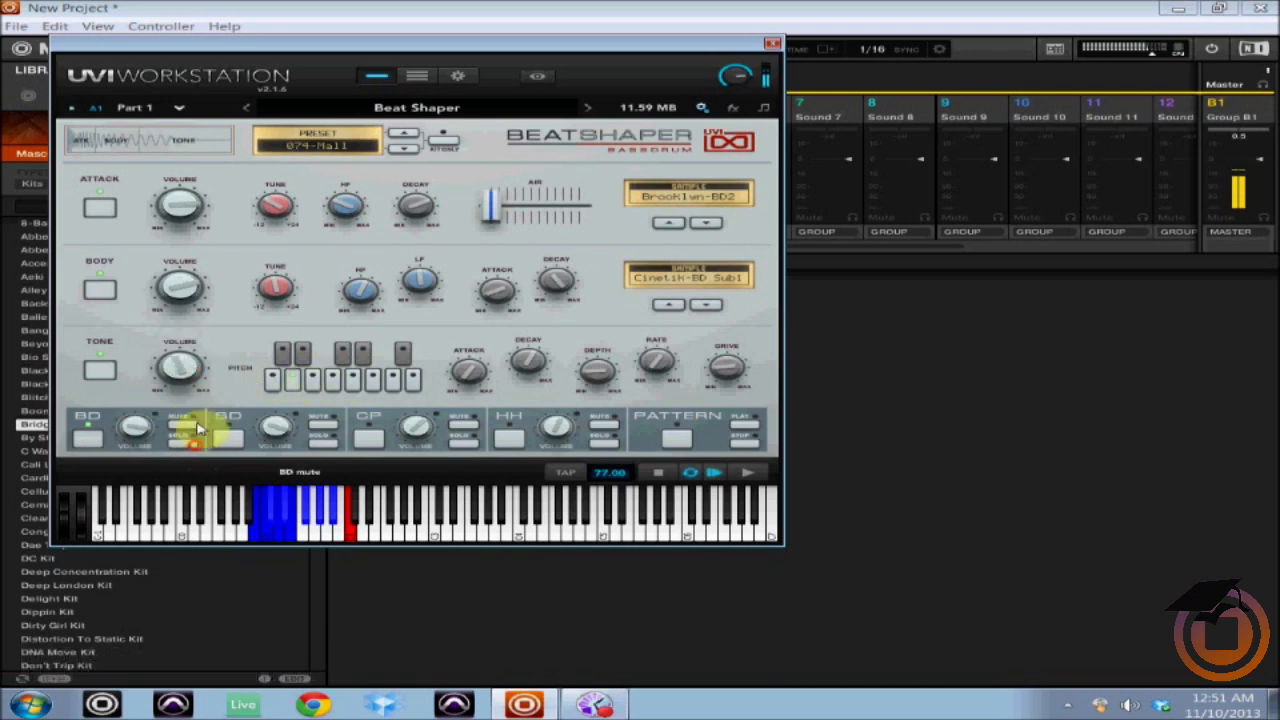
{"action": "left_click", "coordinate": [197, 428]}
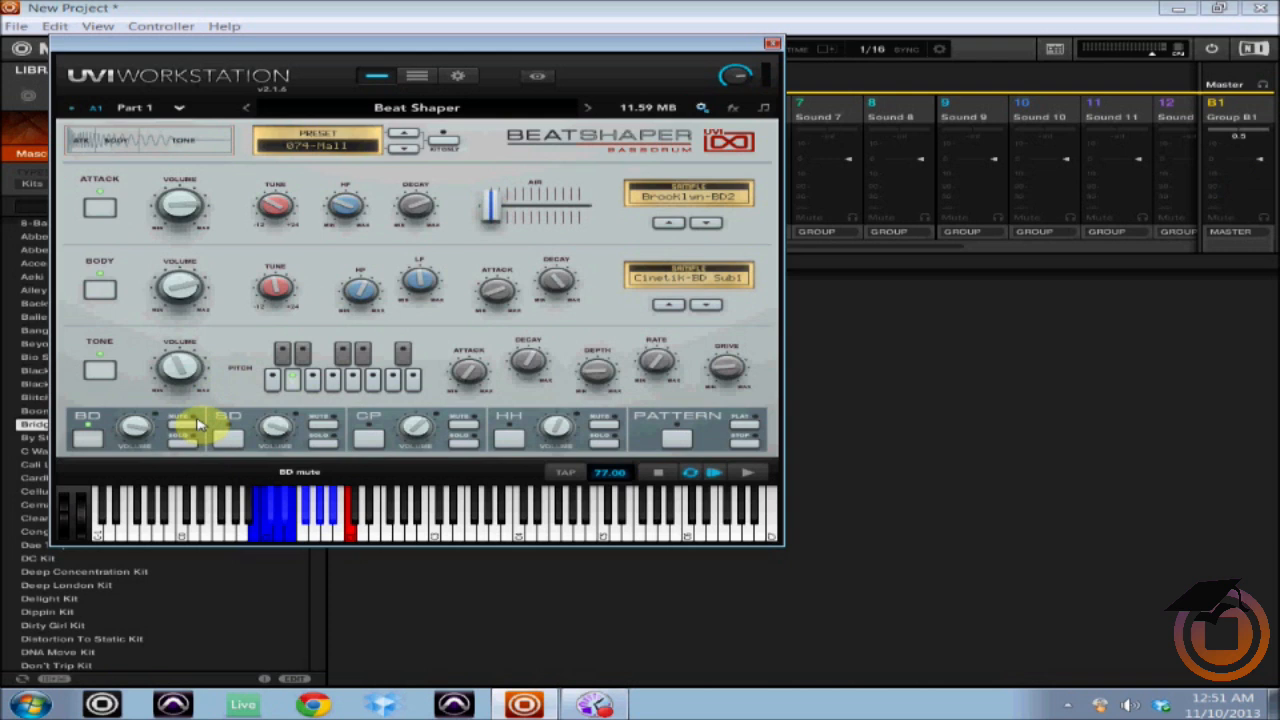
{"action": "mouse_move", "coordinate": [185, 289]}
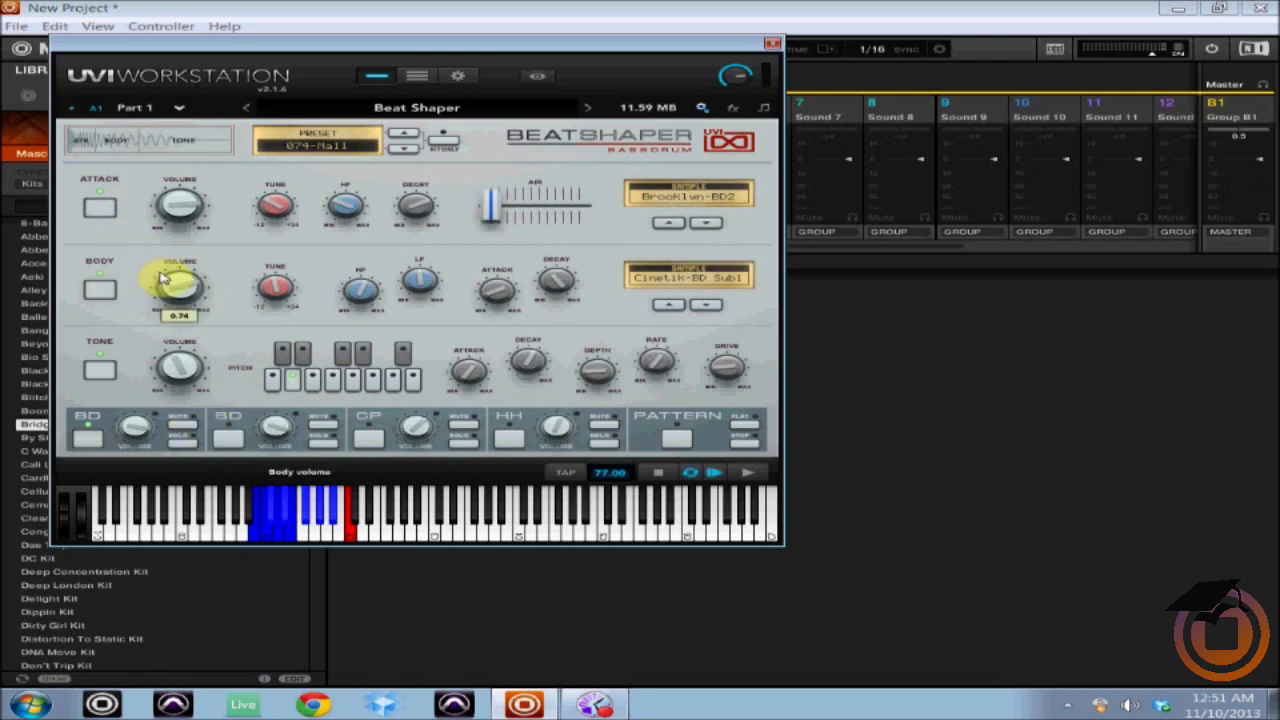
Step: Try the Ambient Chill-BD and Almost Jazz-BD1 attack samples with the bass drum's body and tone layers switched off
{"action": "left_click", "coordinate": [688, 203]}
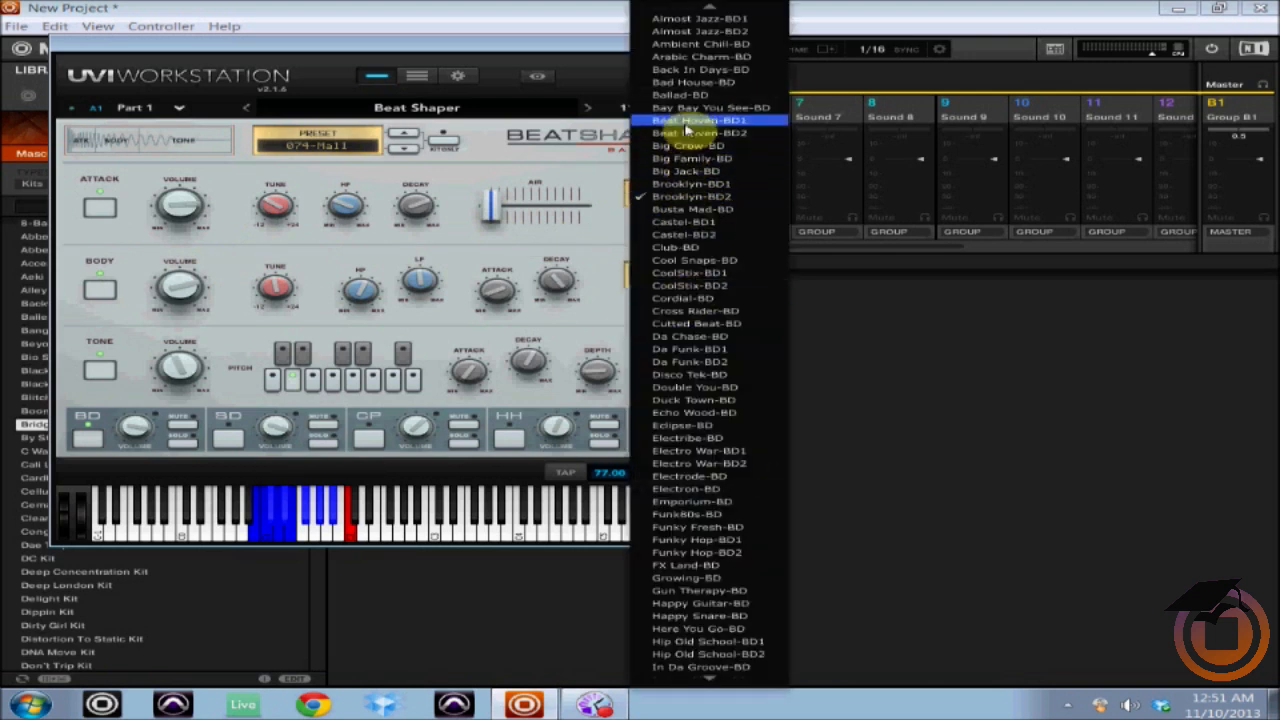
{"action": "left_click", "coordinate": [735, 50]}
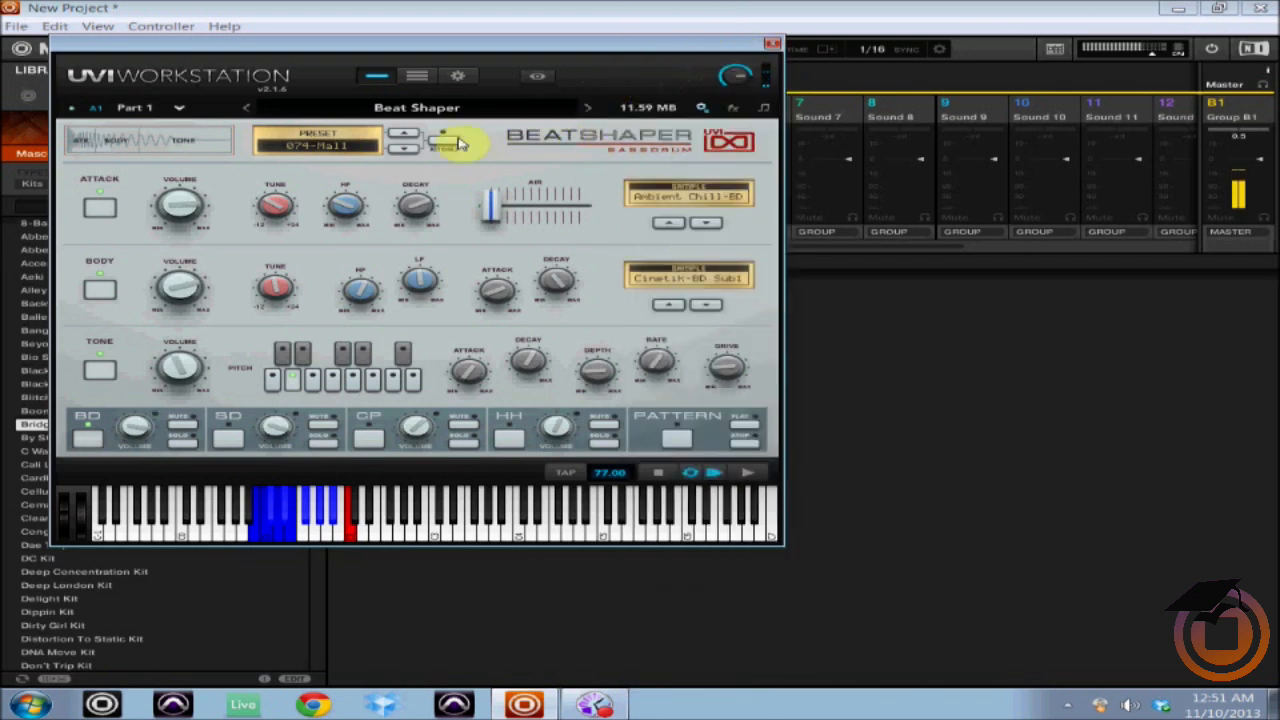
{"action": "left_click", "coordinate": [110, 292]}
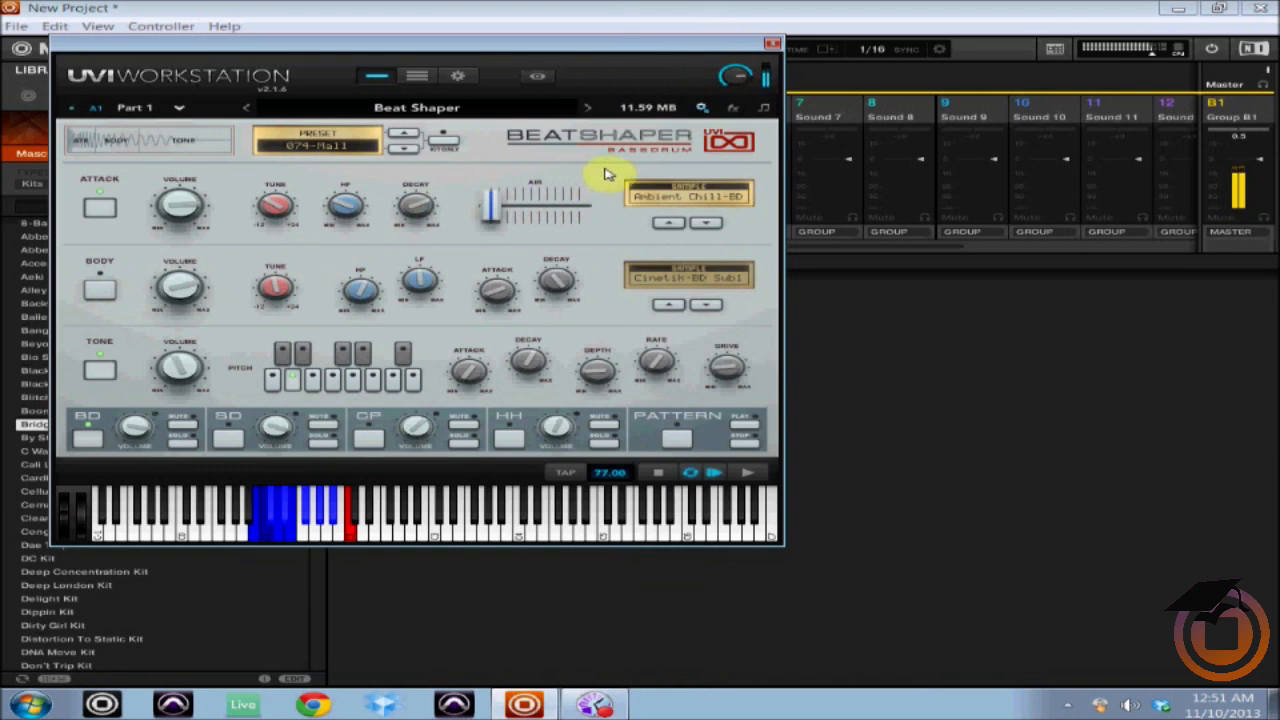
{"action": "left_click", "coordinate": [663, 196]}
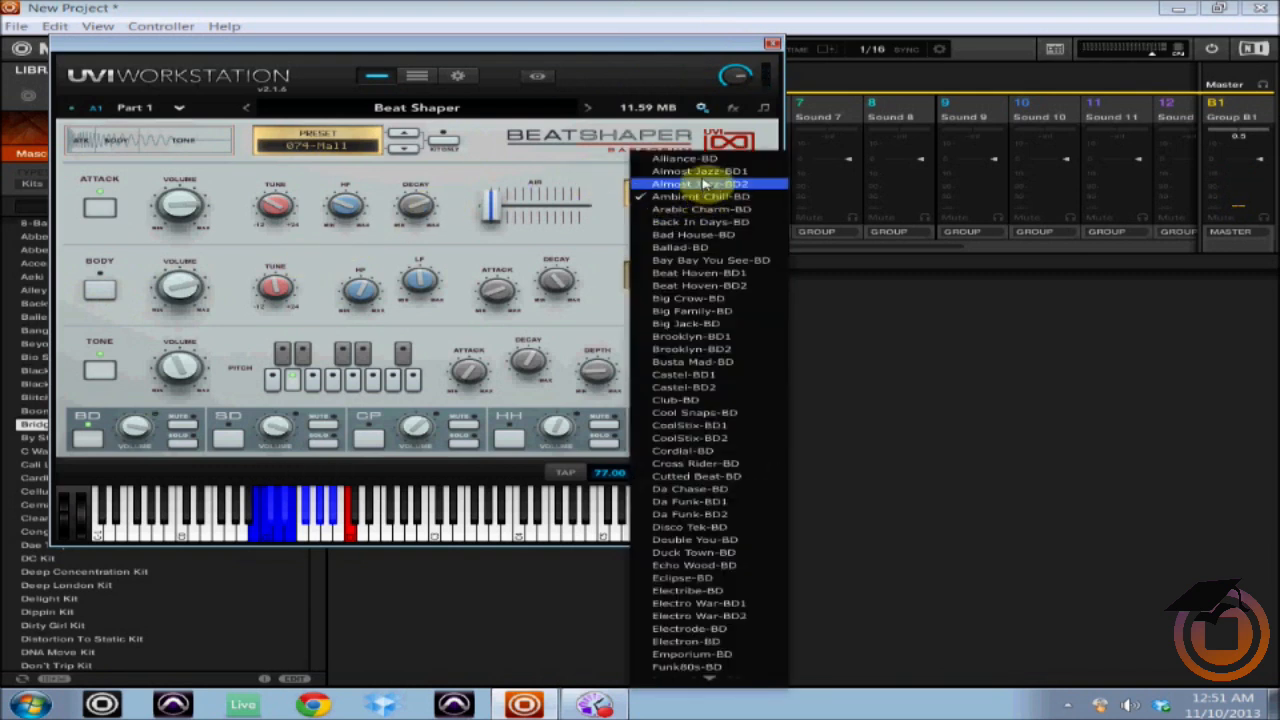
{"action": "left_click", "coordinate": [703, 171]}
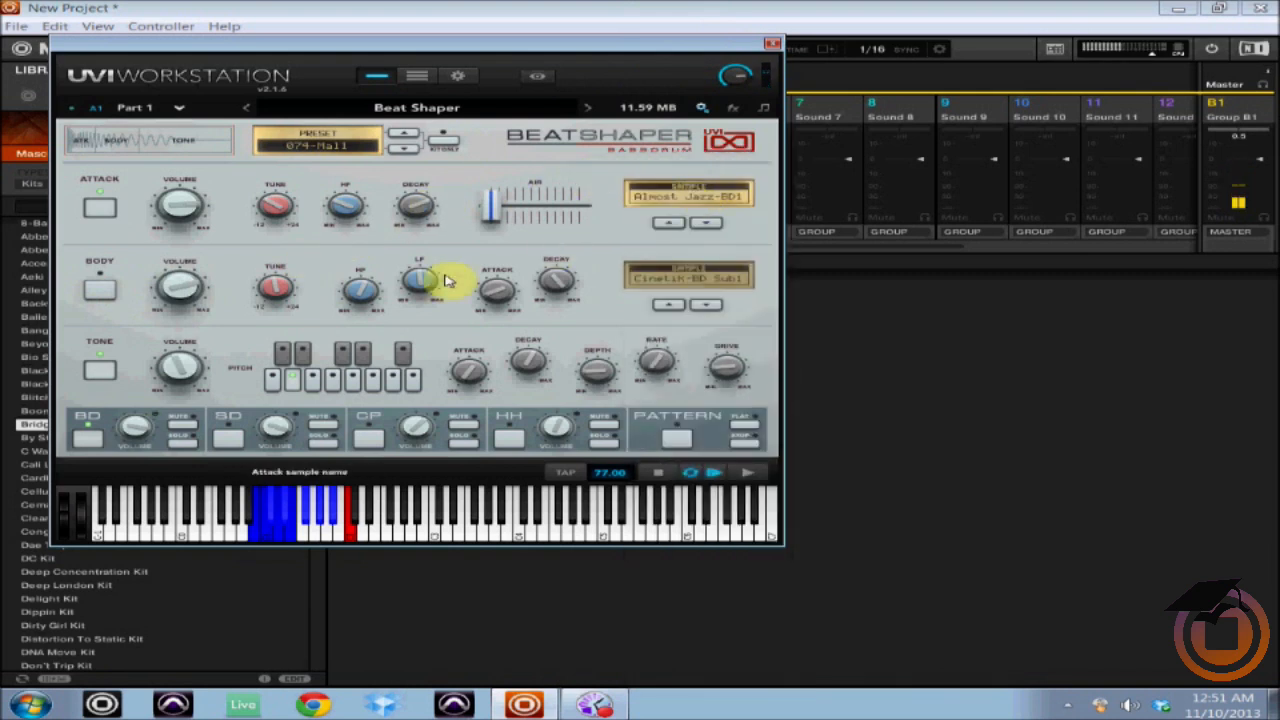
{"action": "left_click", "coordinate": [119, 380]}
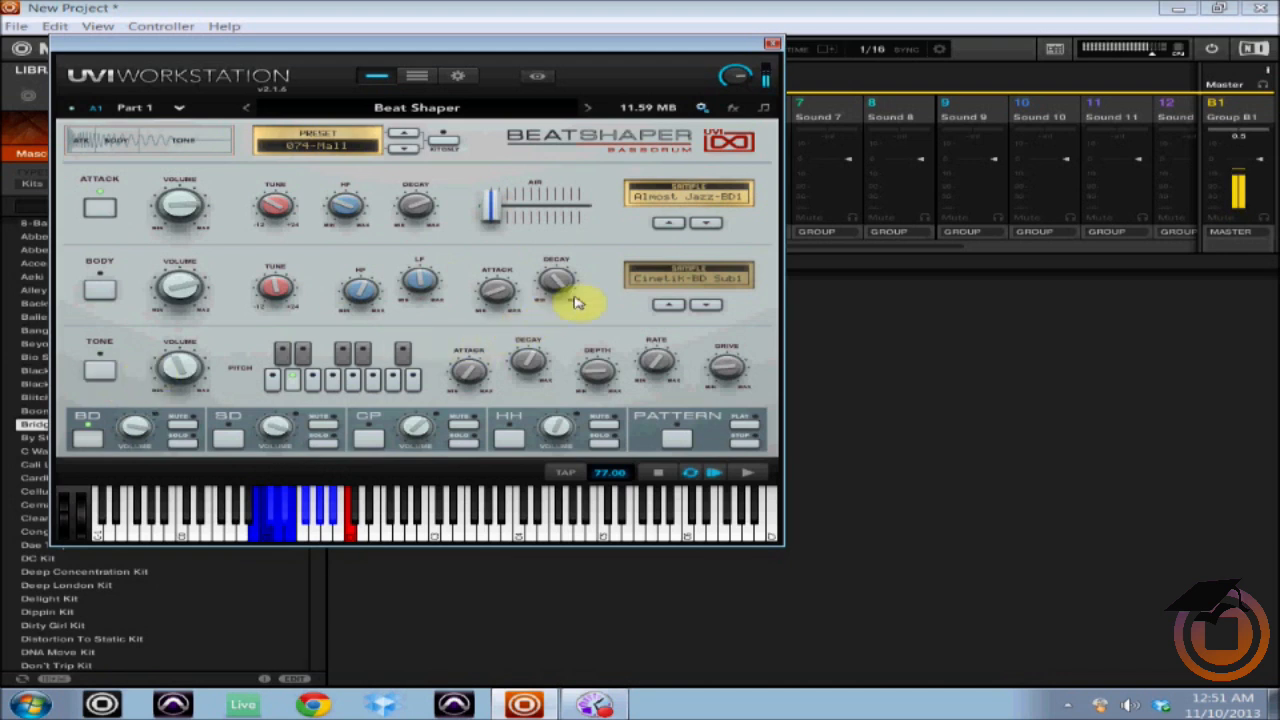
Step: Audition the Big Family-BD and Electribe-BD attack samples, and load Key India-BD2 as the bass drum's attack sample
{"action": "left_click", "coordinate": [712, 198]}
{"action": "left_click", "coordinate": [676, 336]}
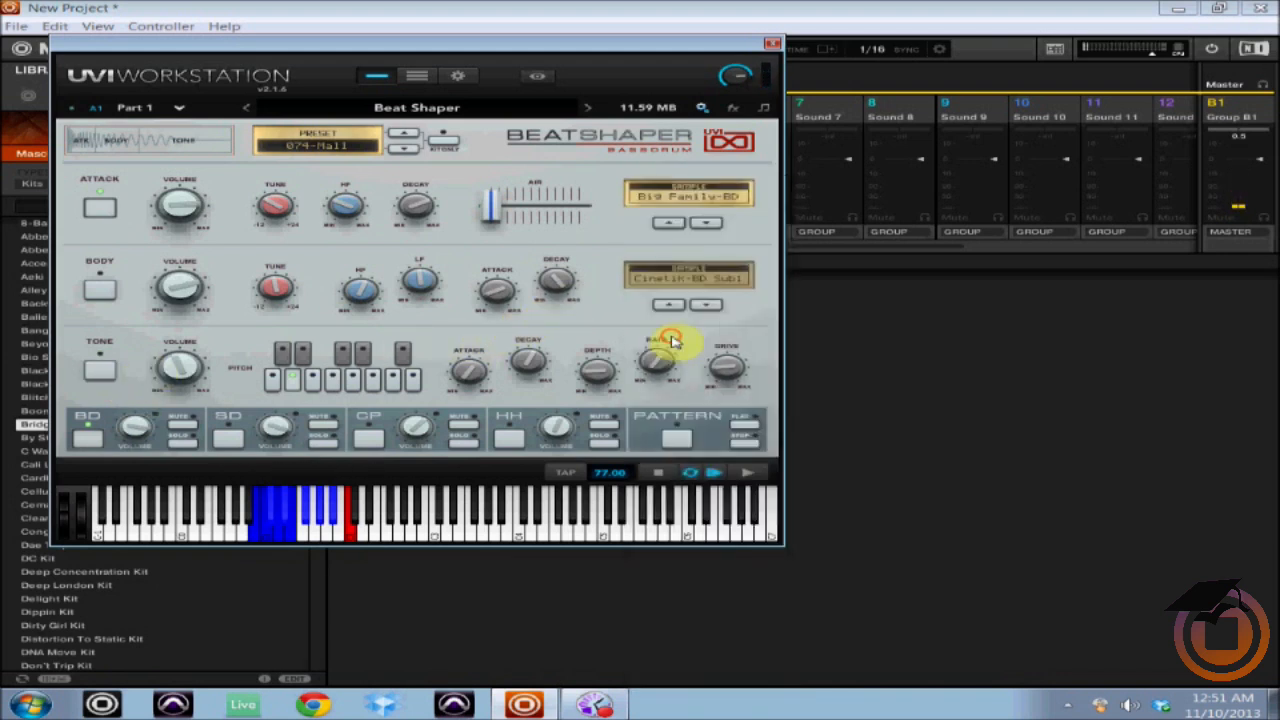
{"action": "left_click", "coordinate": [720, 200]}
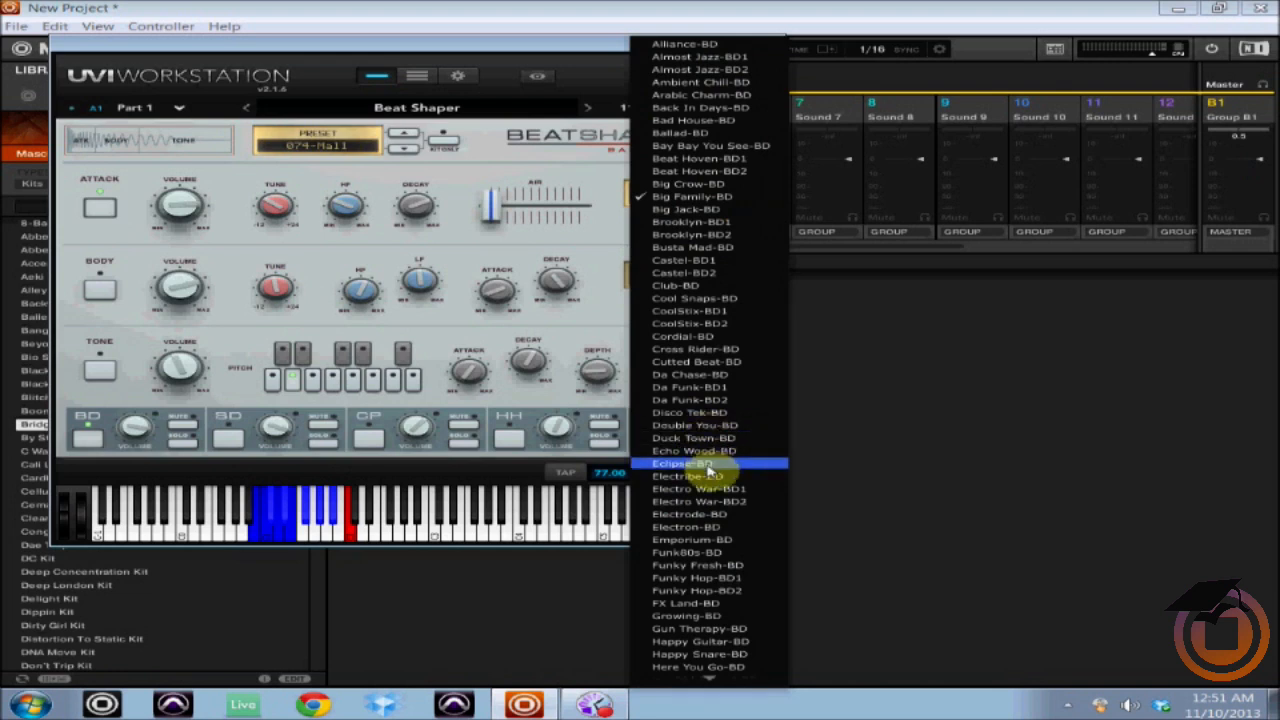
{"action": "left_click", "coordinate": [695, 477]}
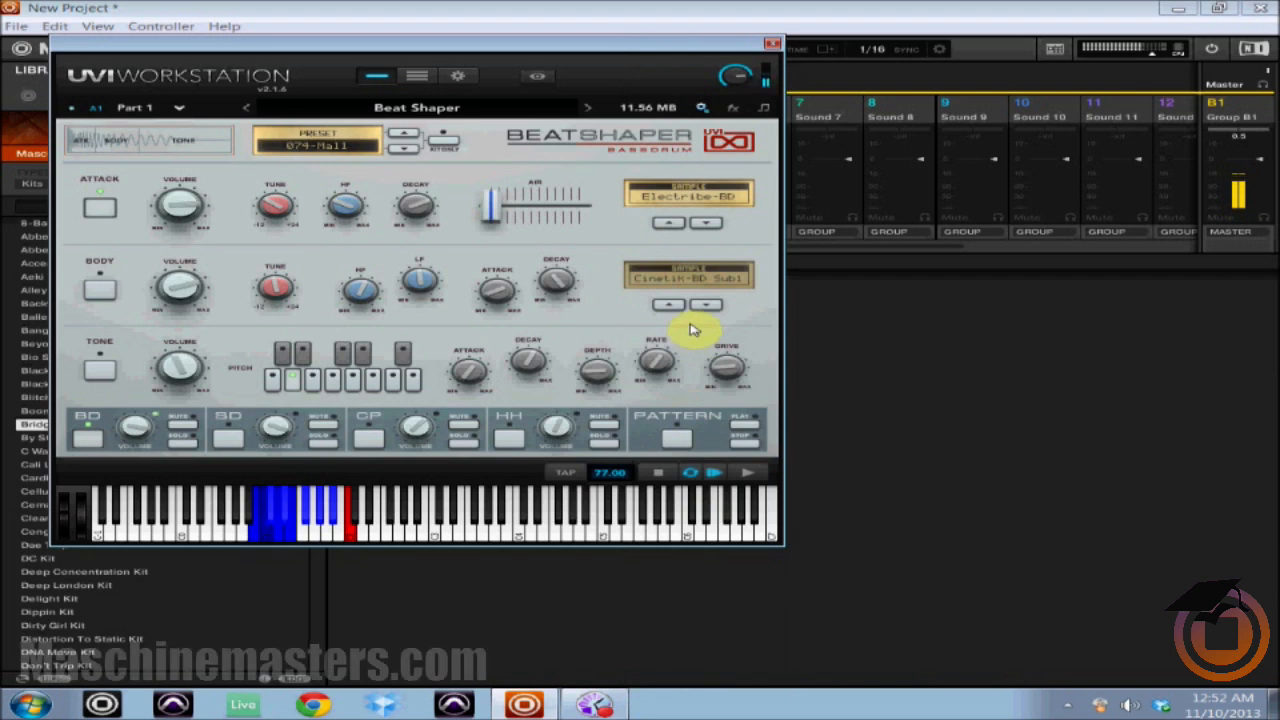
{"action": "left_click", "coordinate": [708, 186]}
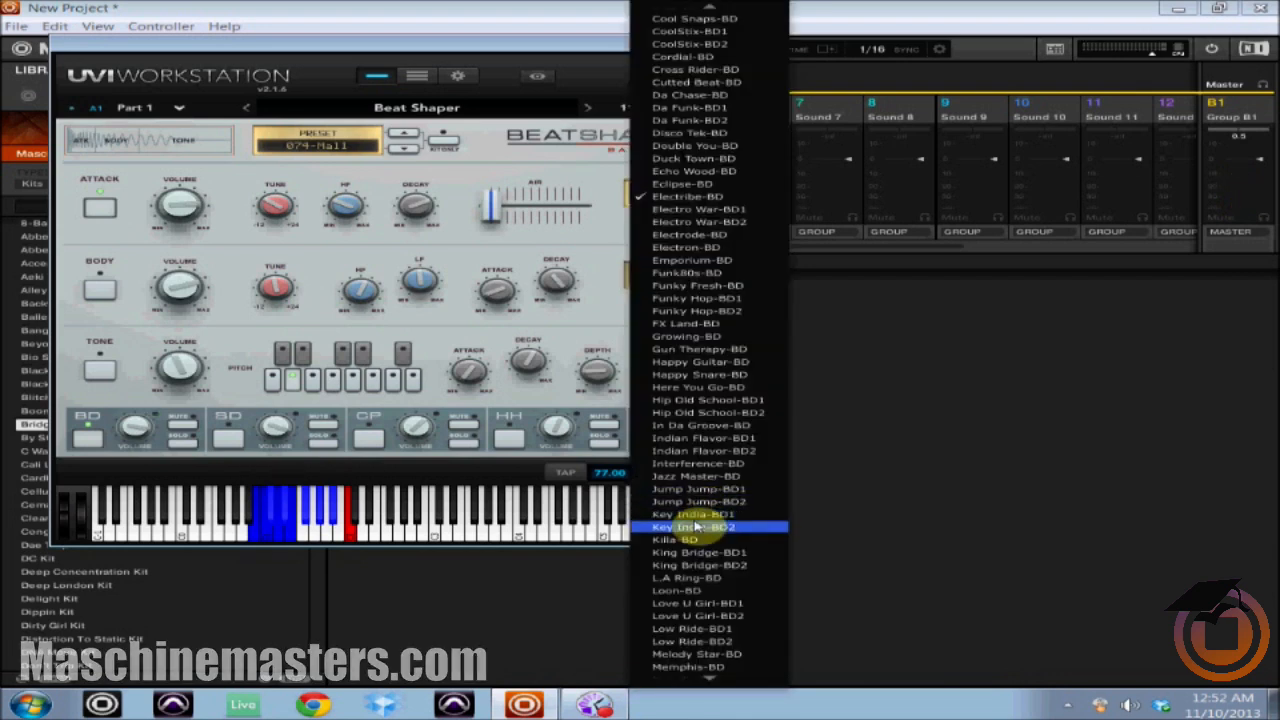
{"action": "left_click", "coordinate": [697, 527]}
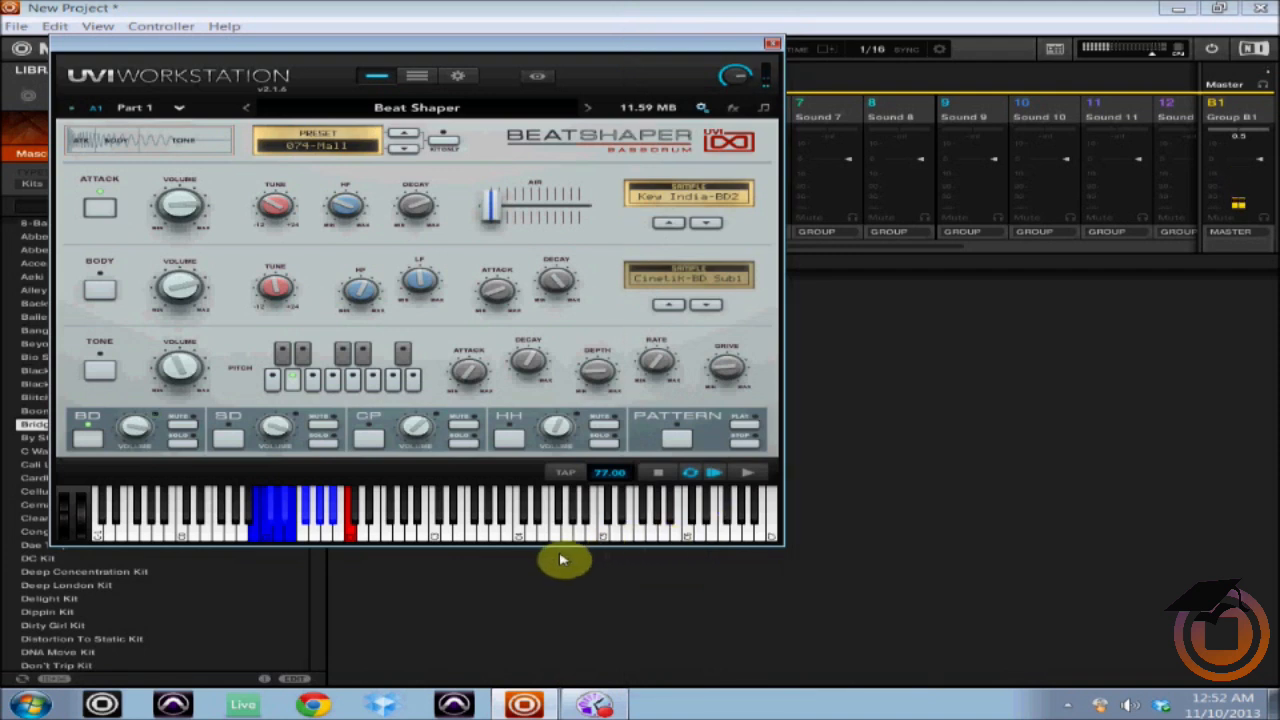
Step: Turn the bass drum's body layer on and load Old Skool-BD Sub2 as its sample
{"action": "left_click", "coordinate": [99, 288]}
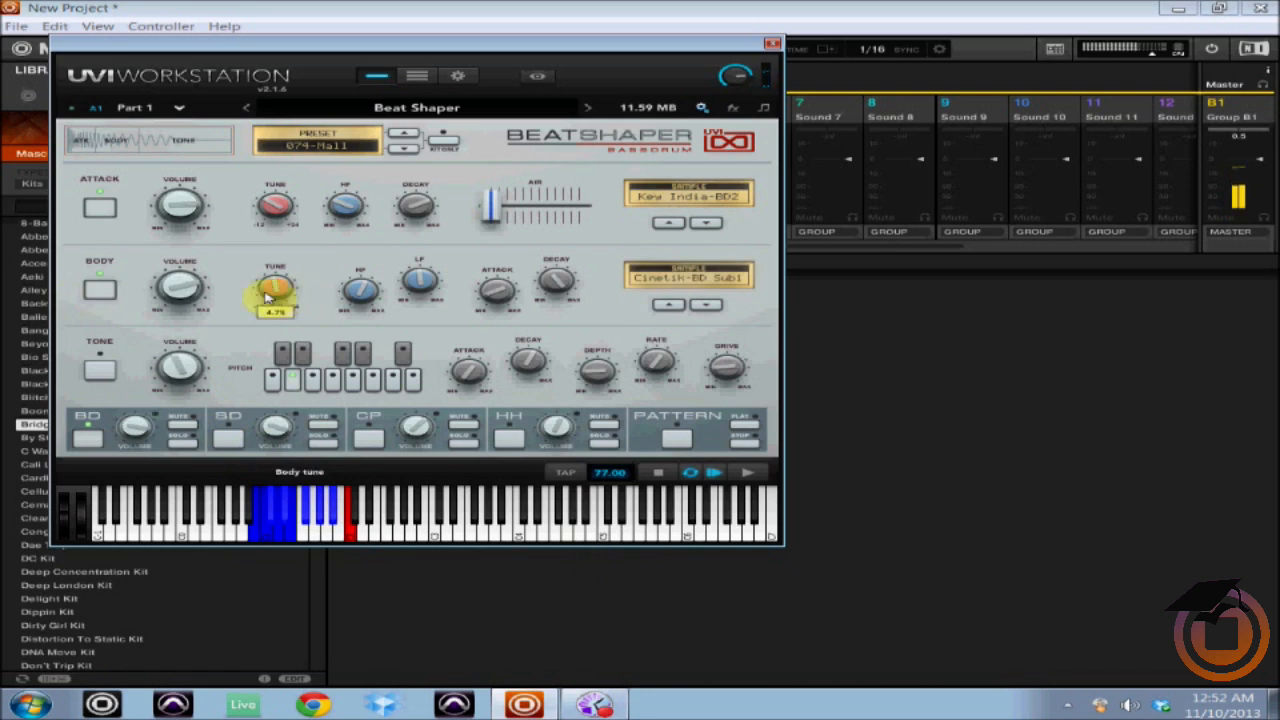
{"action": "left_click", "coordinate": [195, 283]}
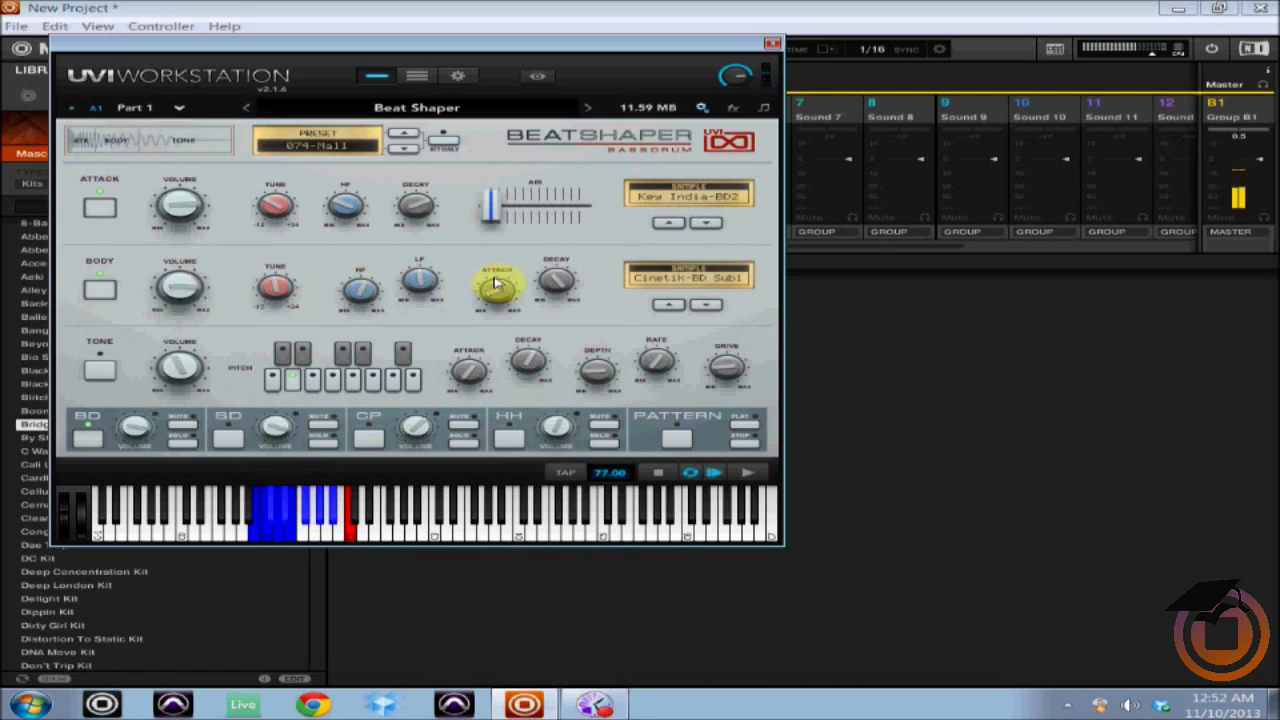
{"action": "left_click", "coordinate": [686, 278]}
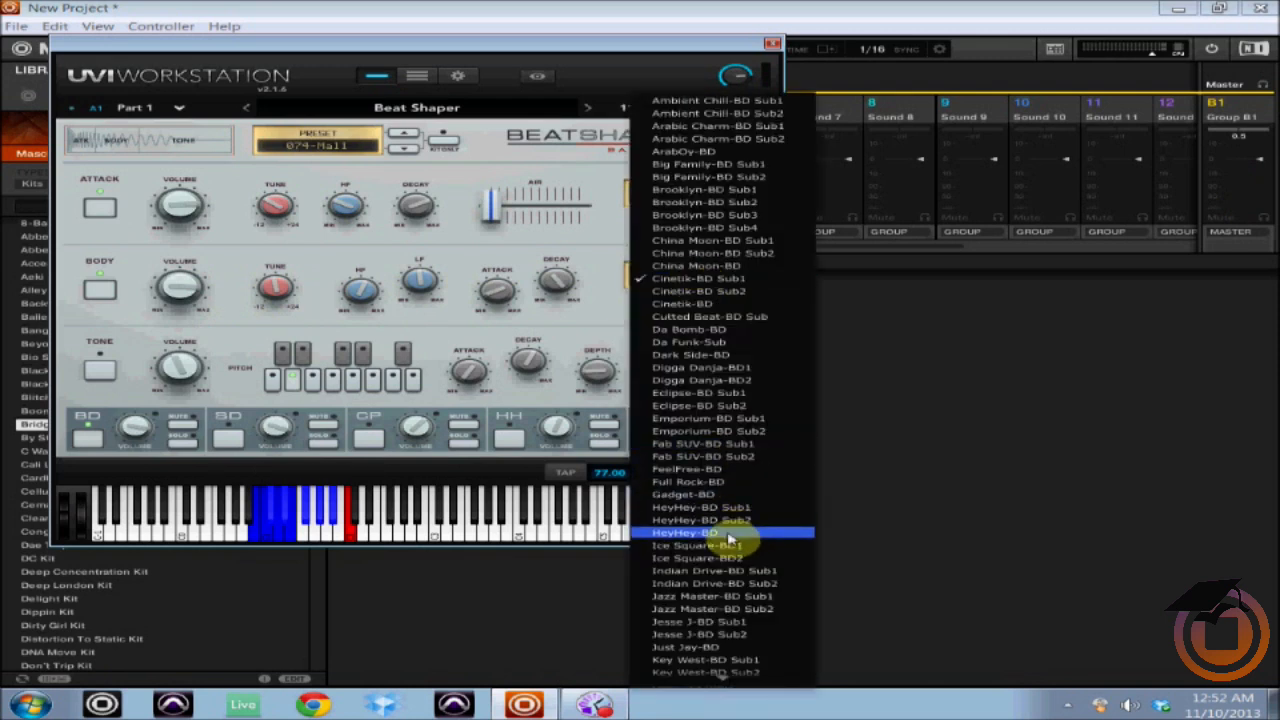
{"action": "scroll", "coordinate": [735, 535], "scroll_direction": "down", "scroll_amount": 9}
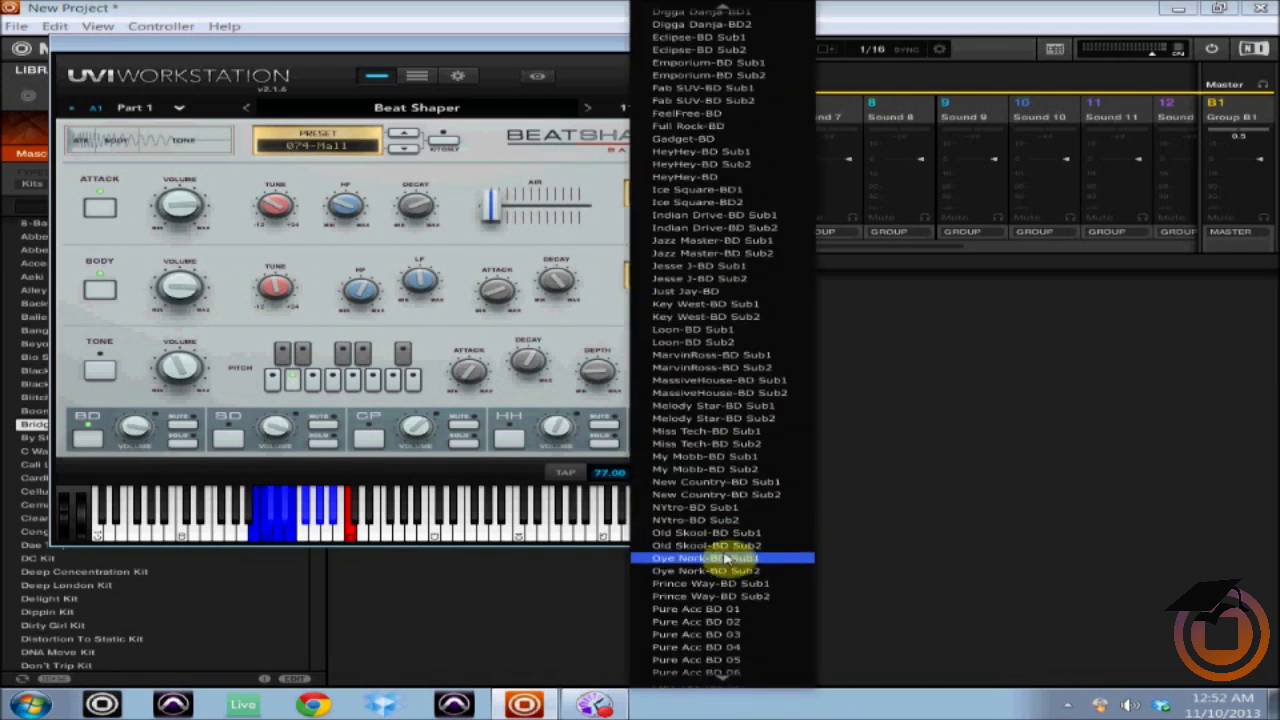
{"action": "left_click", "coordinate": [688, 546]}
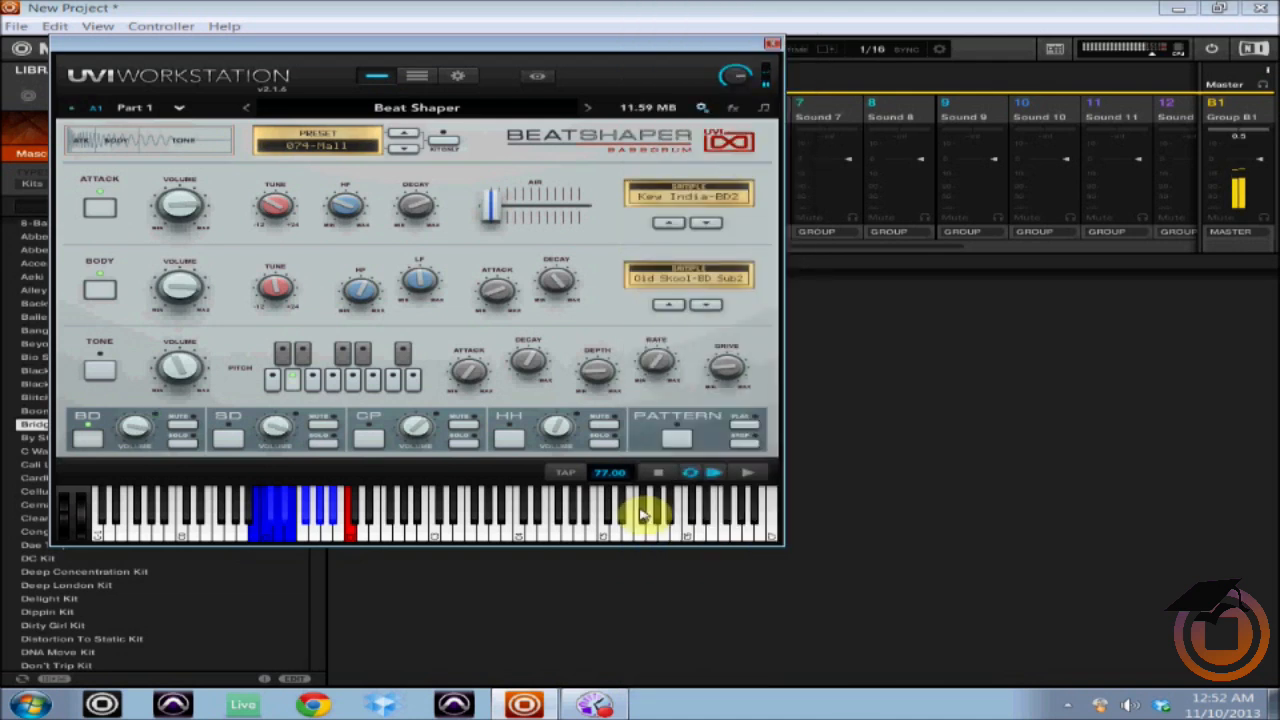
Step: Raise the low-pass filter and attack of the bass drum's body layer
{"action": "mouse_move", "coordinate": [362, 310]}
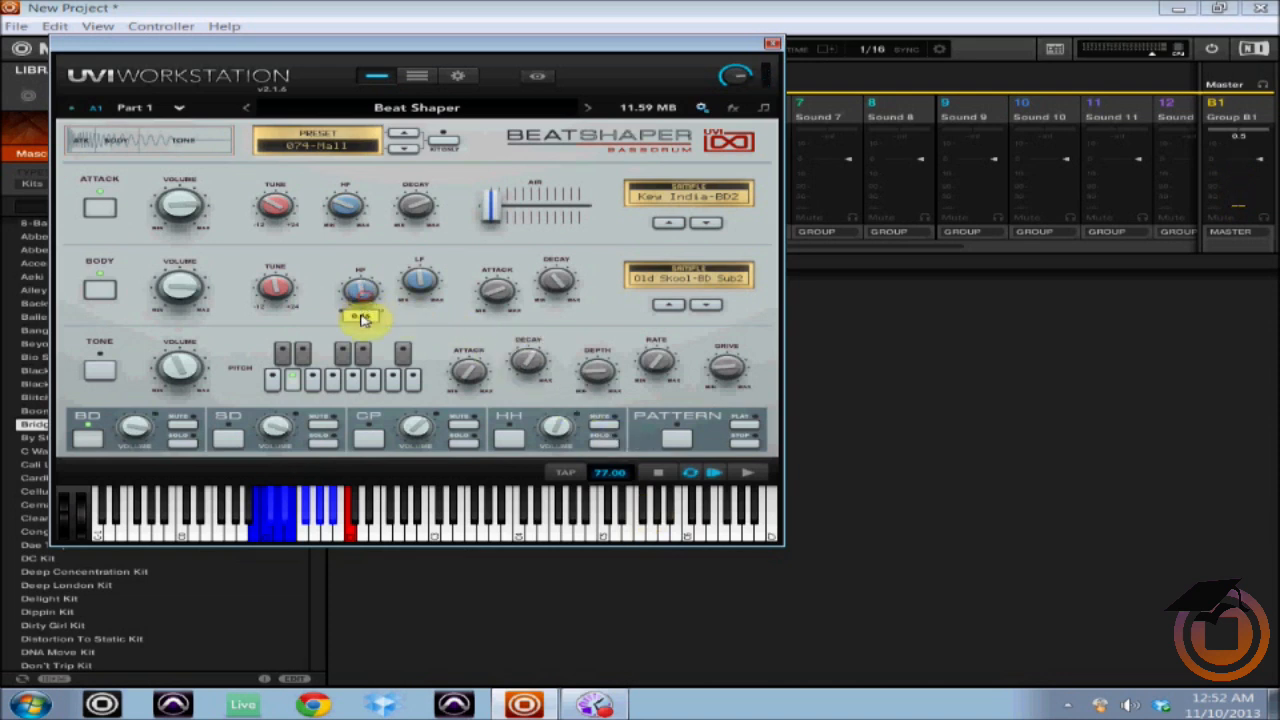
{"action": "mouse_move", "coordinate": [420, 290]}
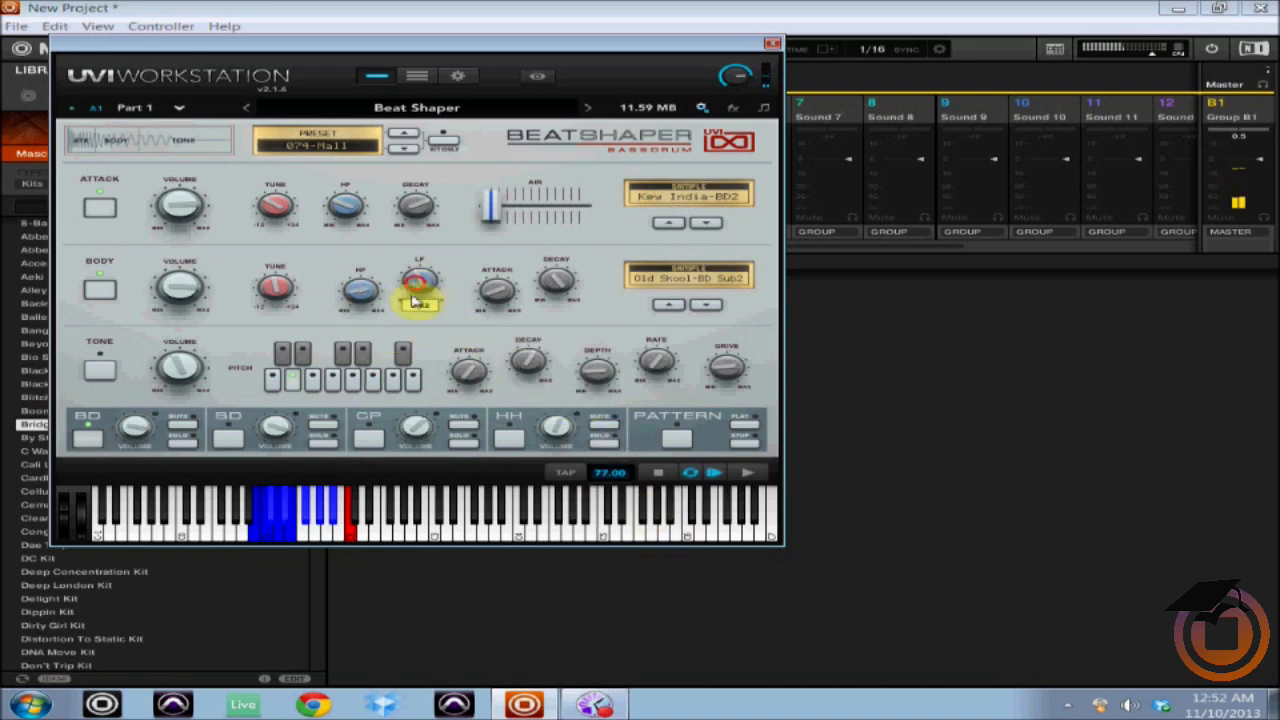
{"action": "left_click_drag", "start_coordinate": [413, 297], "coordinate": [421, 244]}
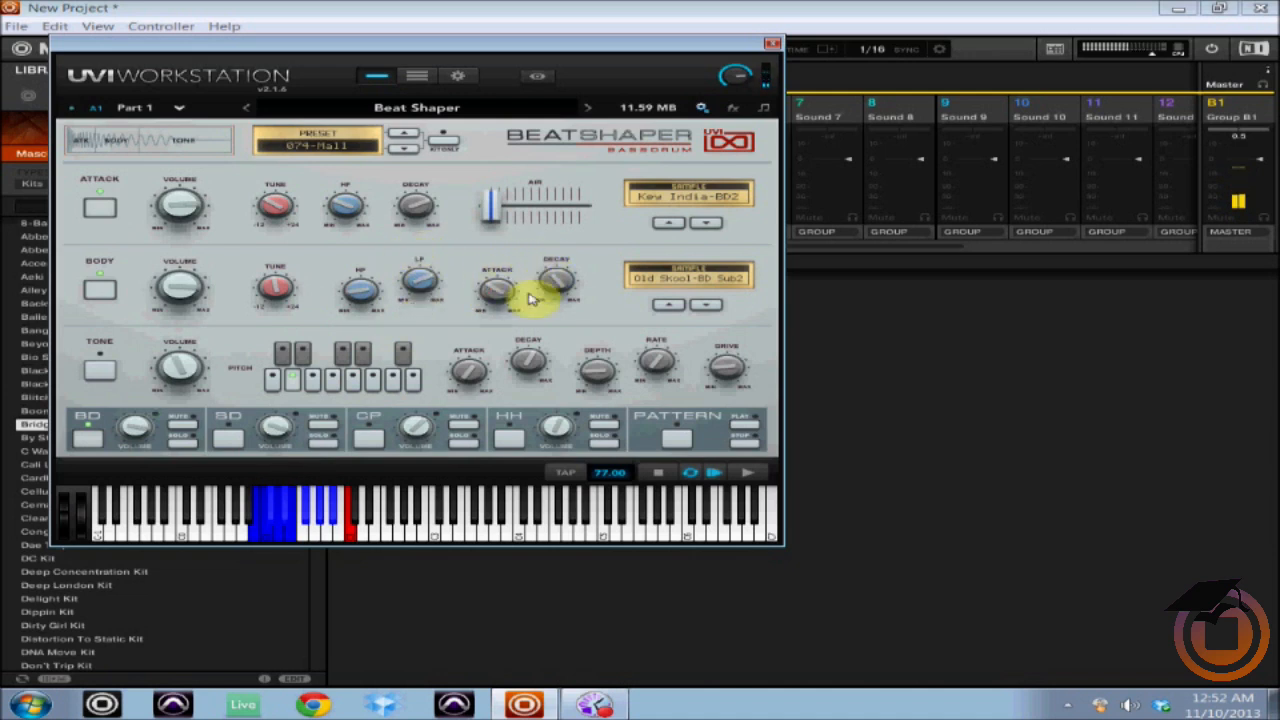
{"action": "left_click_drag", "start_coordinate": [507, 296], "coordinate": [517, 264]}
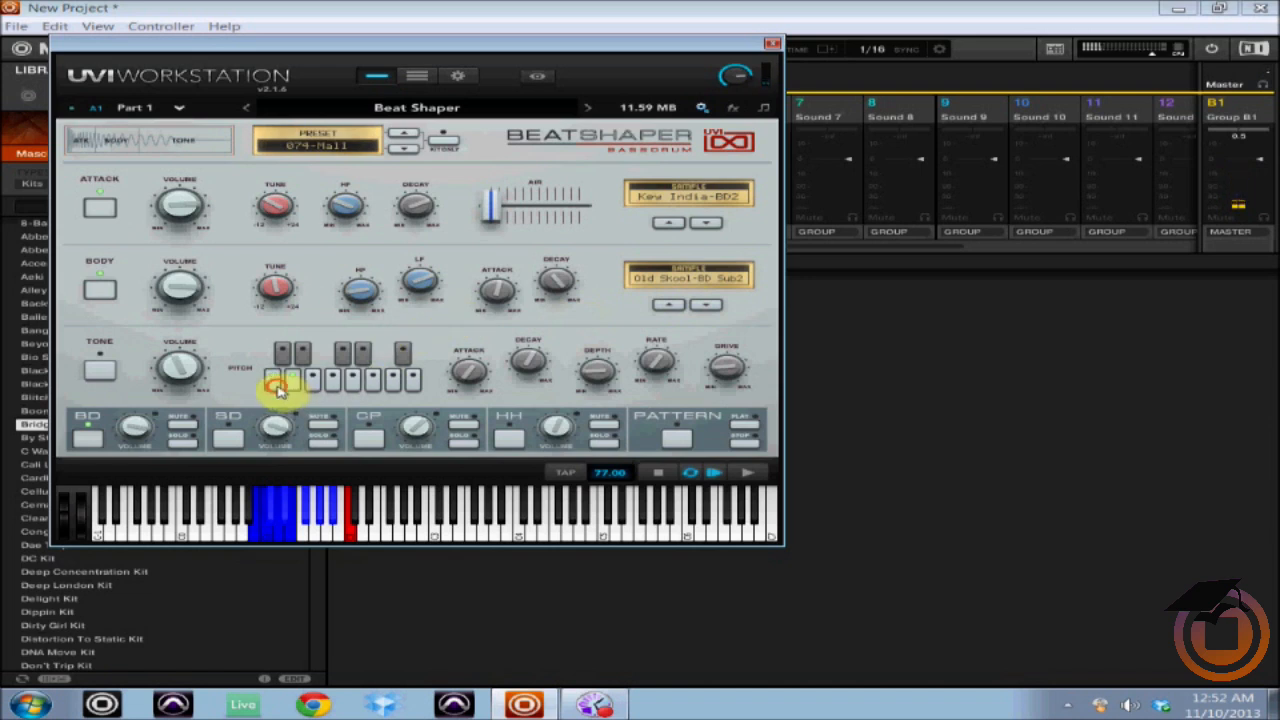
Step: Turn on the bass drum's tone layer with its pitch at the lowest key
{"action": "left_click", "coordinate": [106, 370]}
{"action": "left_click", "coordinate": [114, 371]}
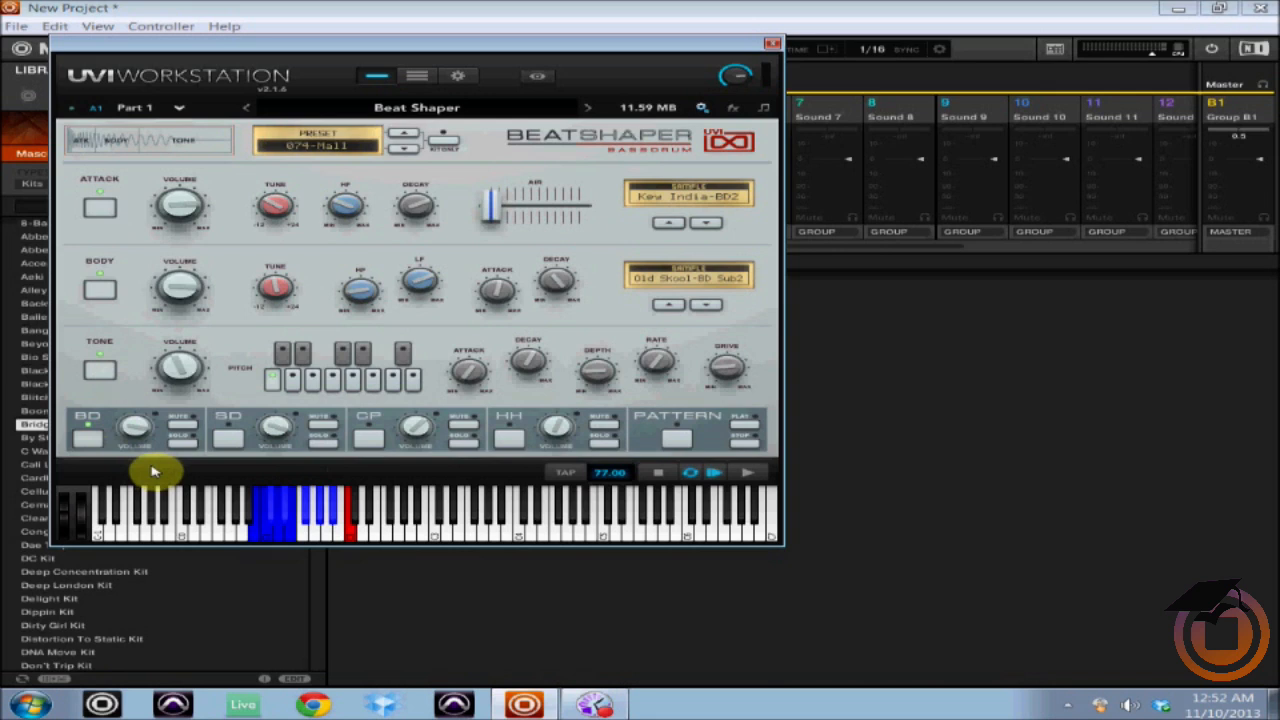
Step: On the snare drum, load Jimmy NY-SD2 as the layer 1 sample and the Square 8 A rim sample for layer 2
{"action": "left_click", "coordinate": [229, 438]}
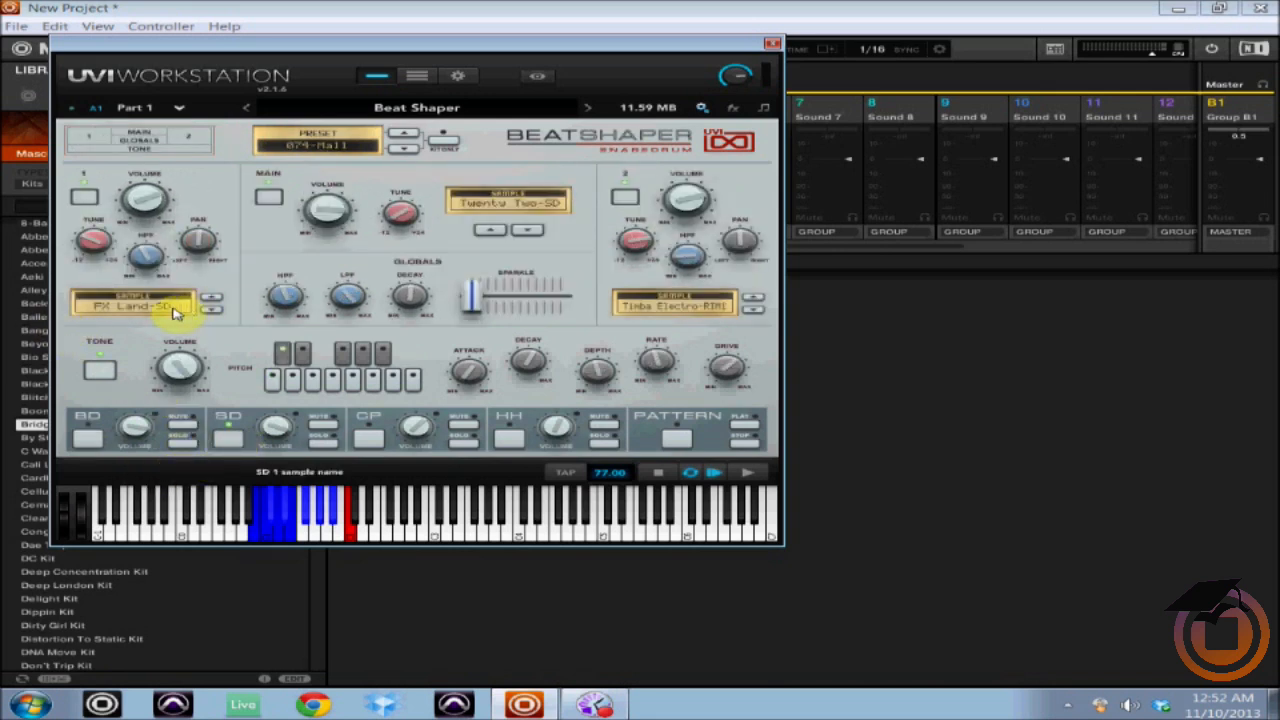
{"action": "left_click", "coordinate": [92, 307]}
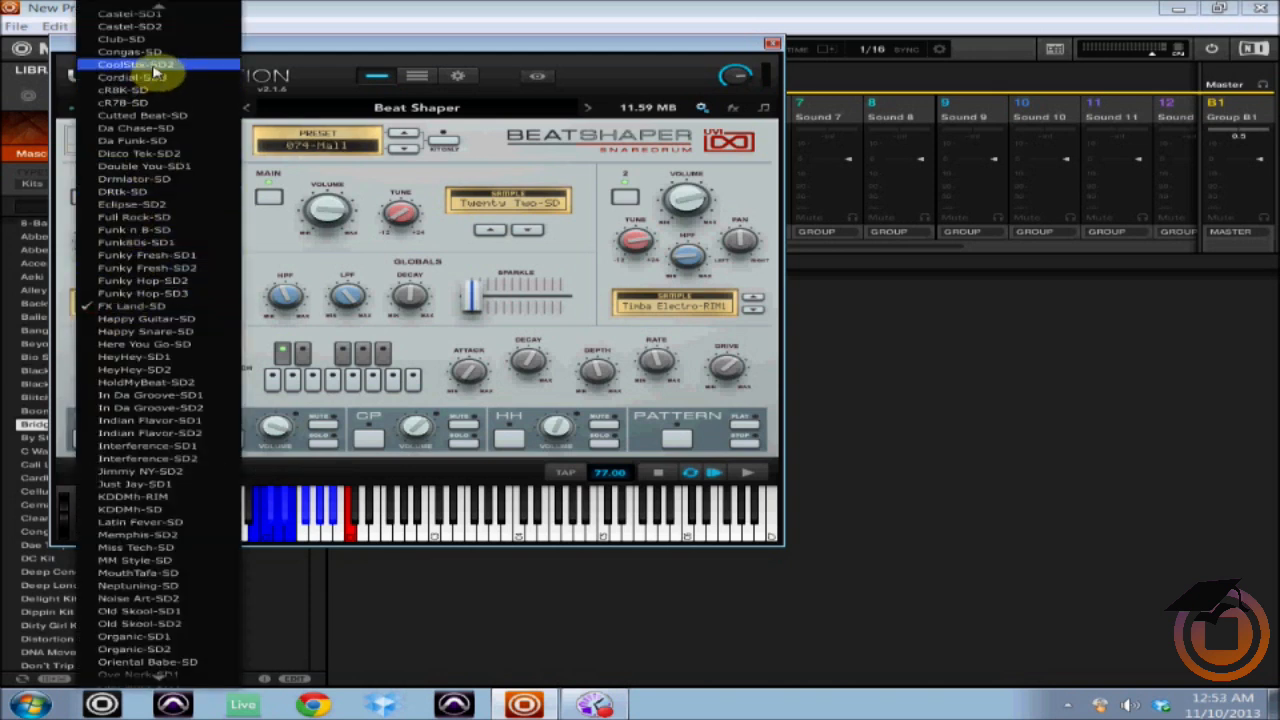
{"action": "scroll", "coordinate": [171, 286], "scroll_direction": "down", "scroll_amount": 4}
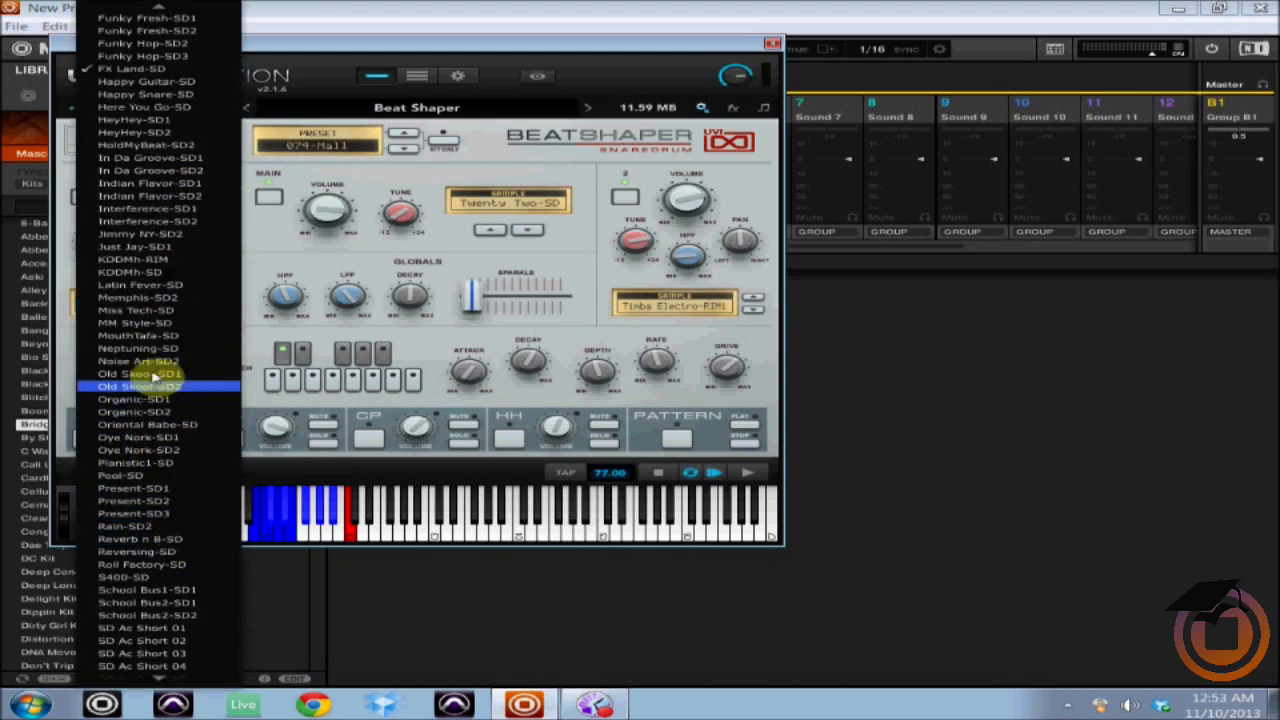
{"action": "left_click", "coordinate": [145, 233]}
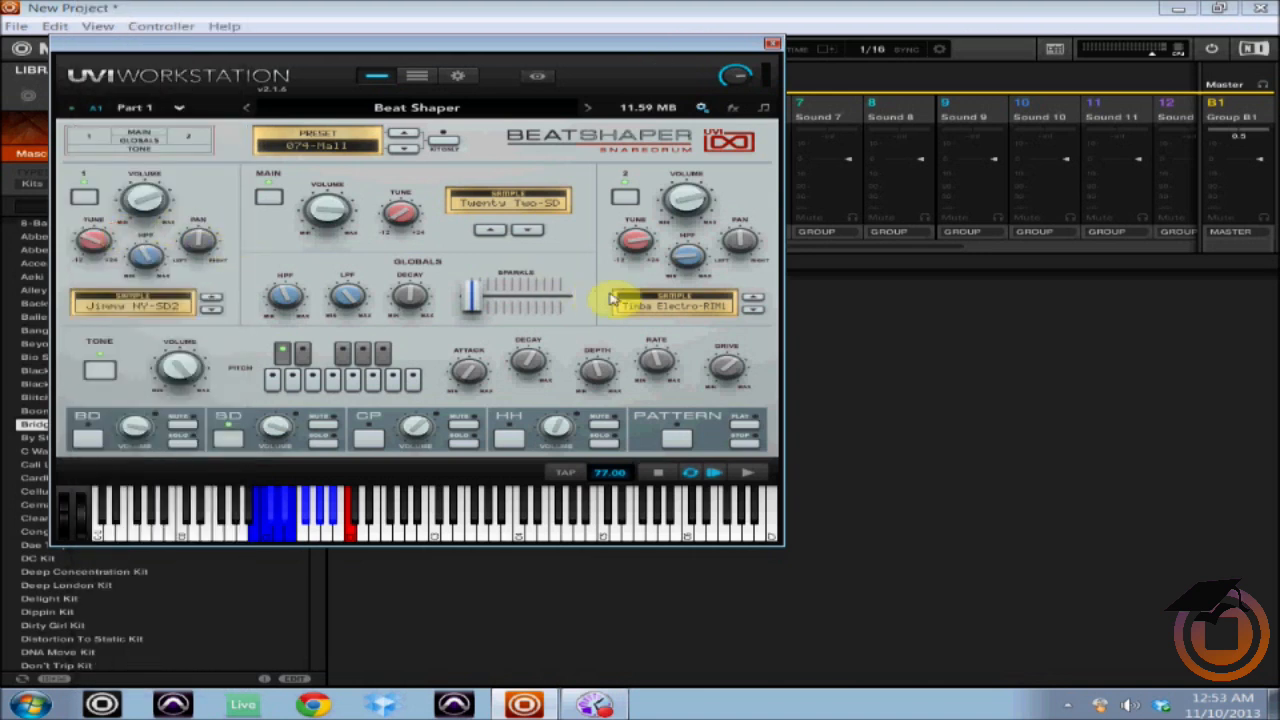
{"action": "left_click", "coordinate": [645, 302]}
{"action": "left_click", "coordinate": [666, 176]}
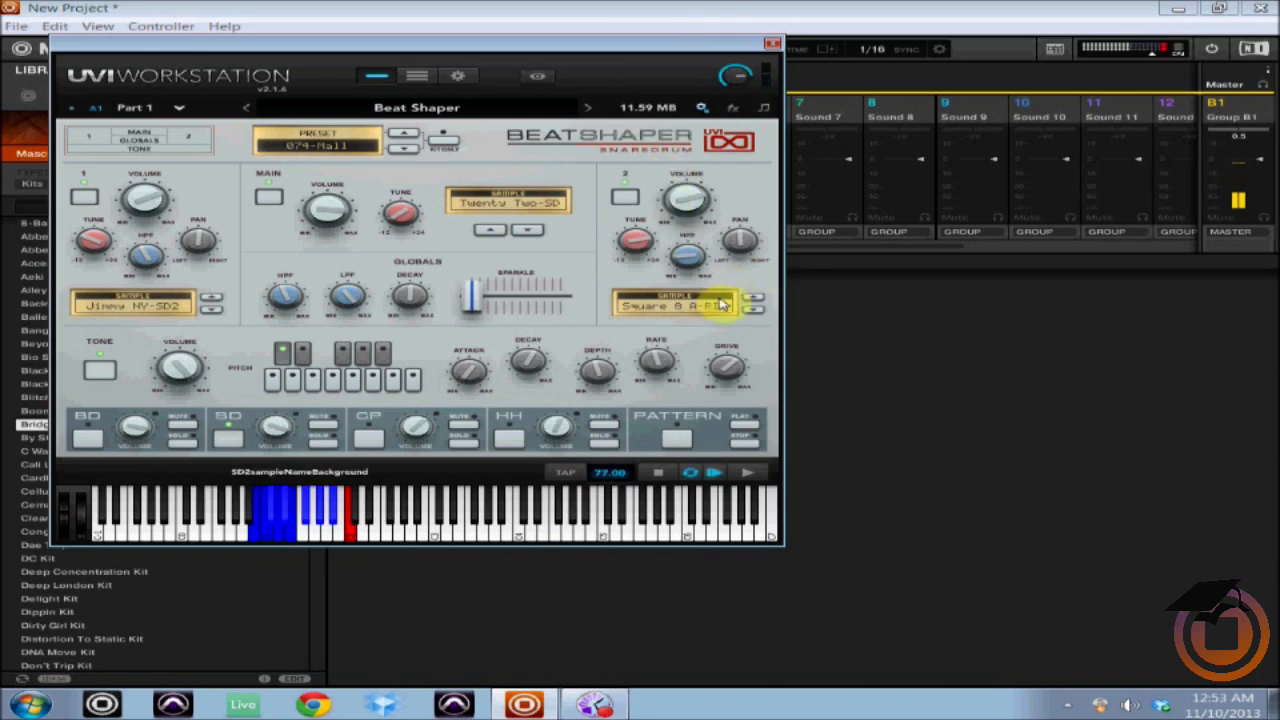
Step: Load MassiveHouse-RIM4 as the snare drum's layer 2 sample and Organic-SD1 as its layer 1 sample
{"action": "left_click", "coordinate": [690, 316]}
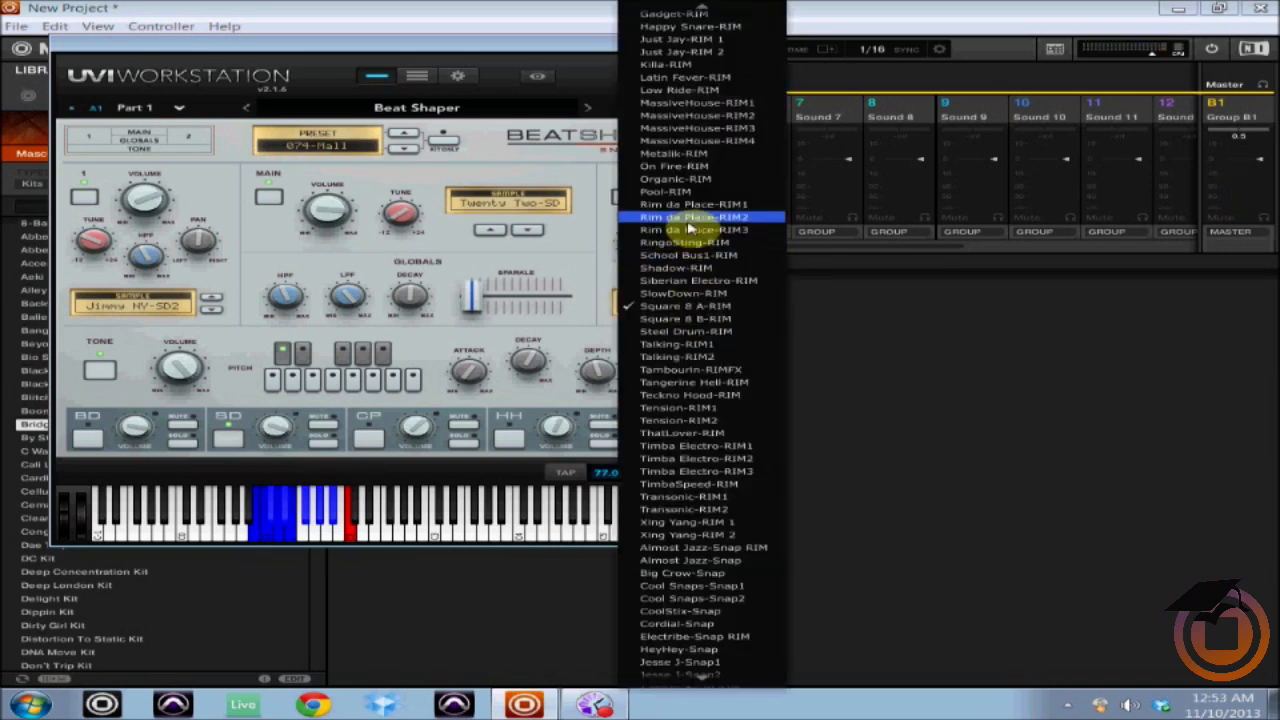
{"action": "left_click", "coordinate": [700, 134]}
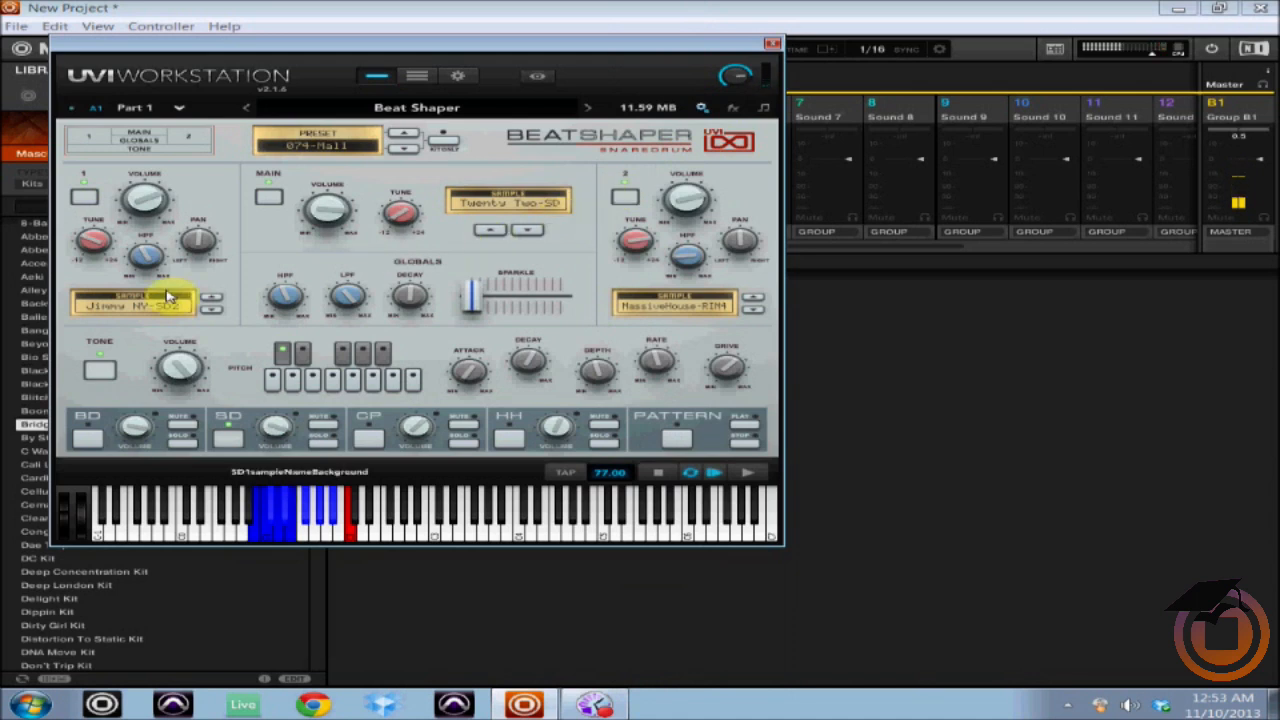
{"action": "left_click", "coordinate": [115, 305]}
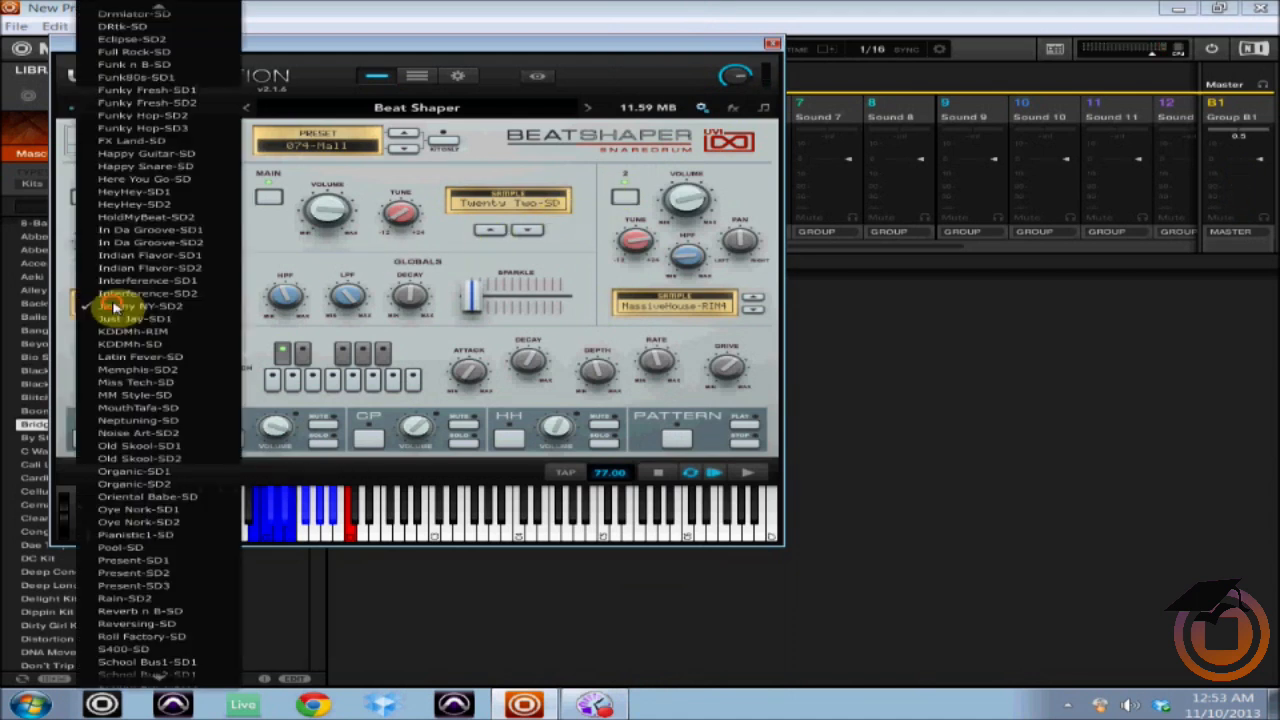
{"action": "left_click", "coordinate": [137, 471]}
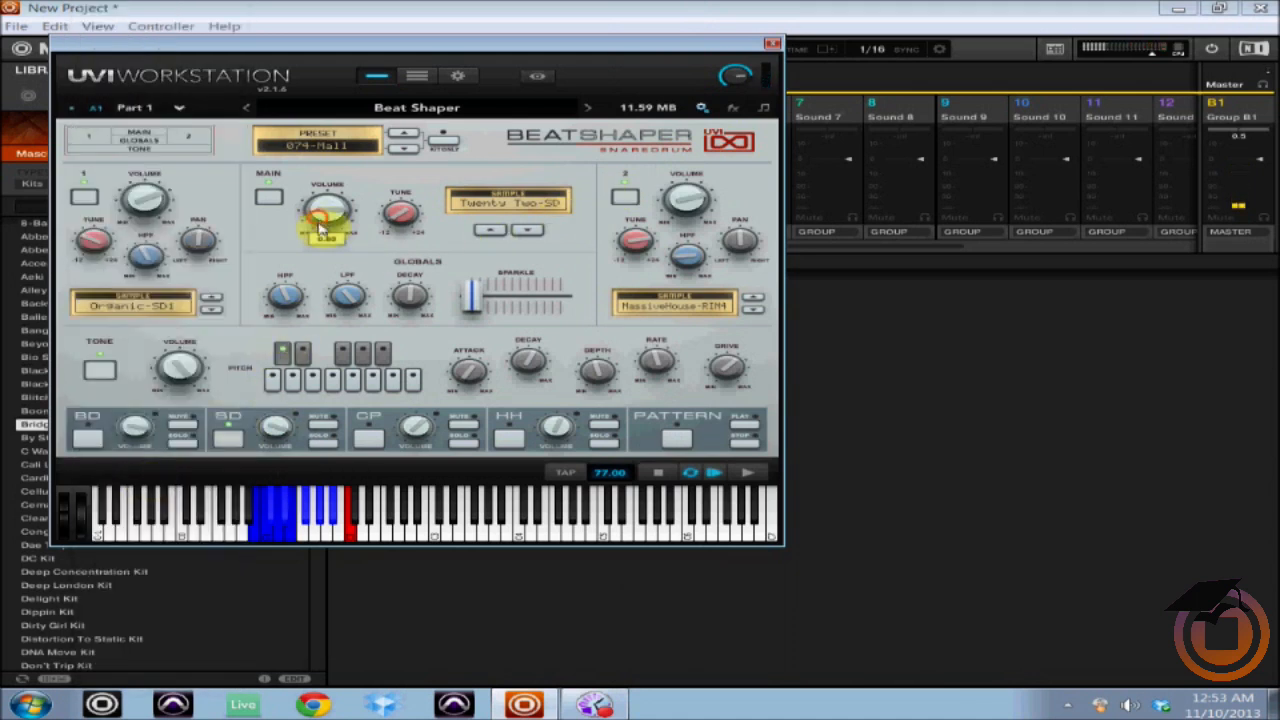
Step: Load Slow and Easy-SD2 as the main snare sample, with the tone pitch at the lowest key and global sparkle at minimum
{"action": "left_click_drag", "start_coordinate": [470, 295], "coordinate": [512, 290]}
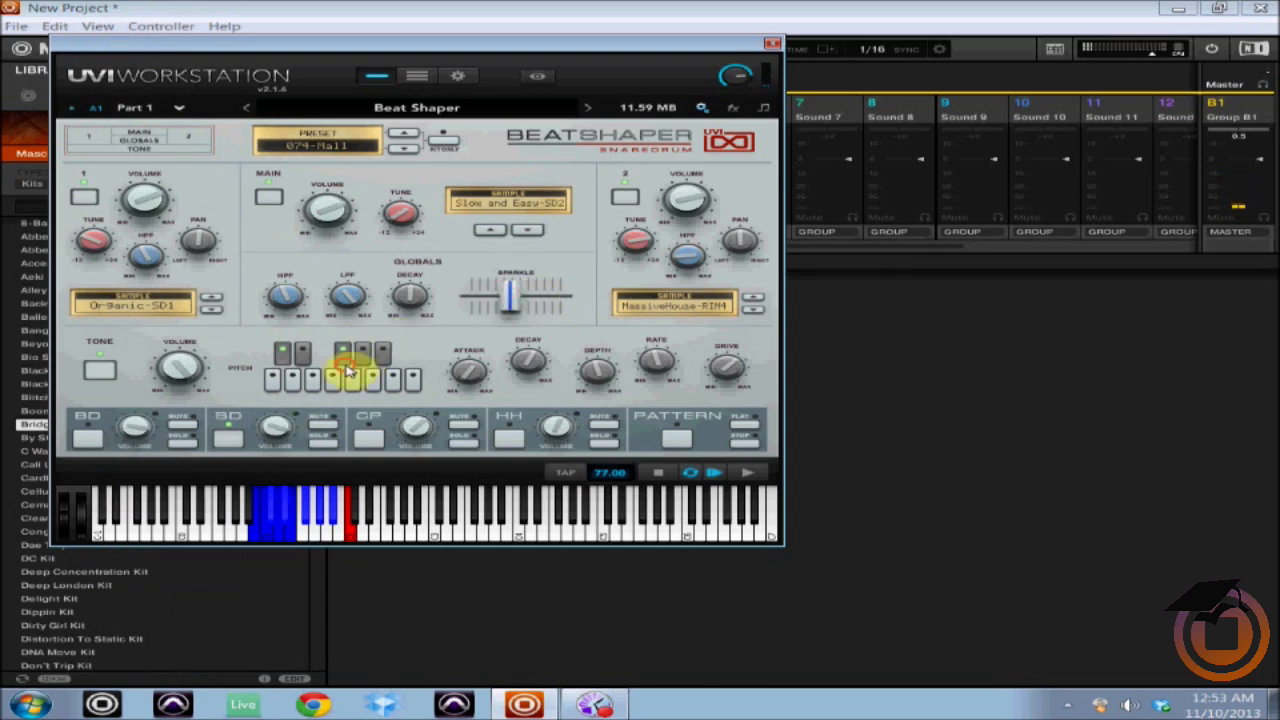
{"action": "left_click", "coordinate": [272, 378]}
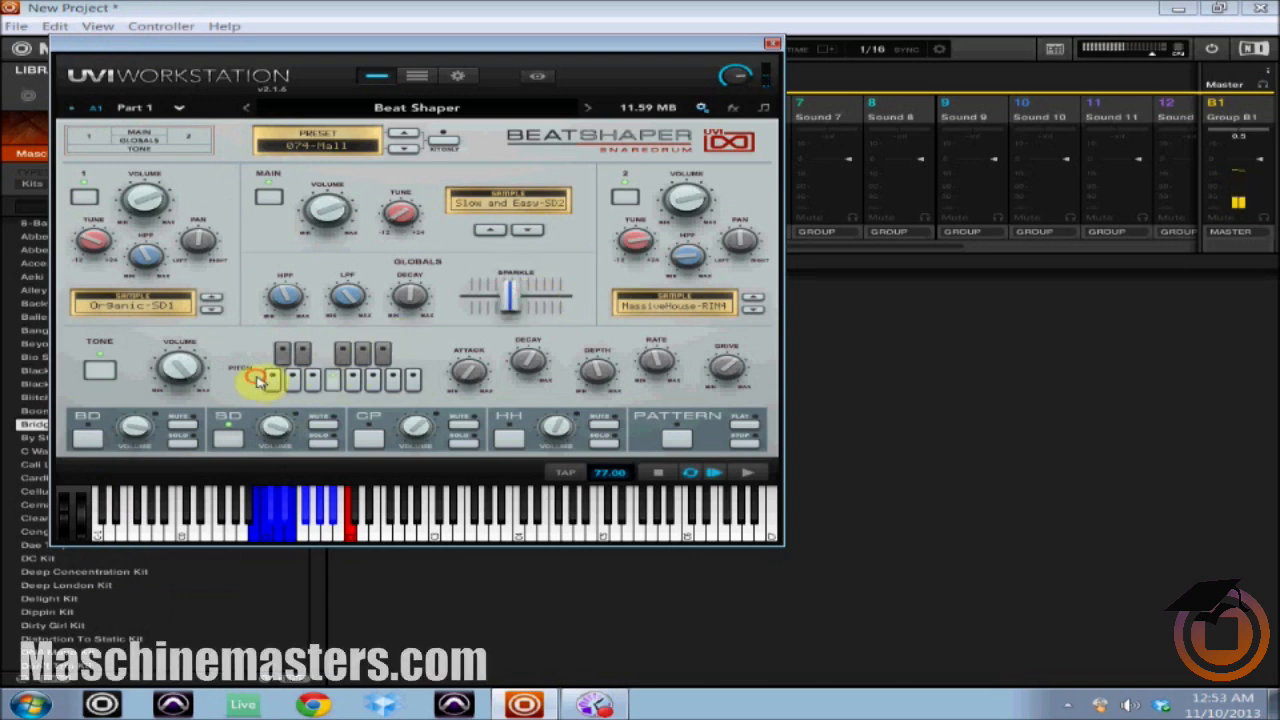
{"action": "left_click", "coordinate": [273, 379]}
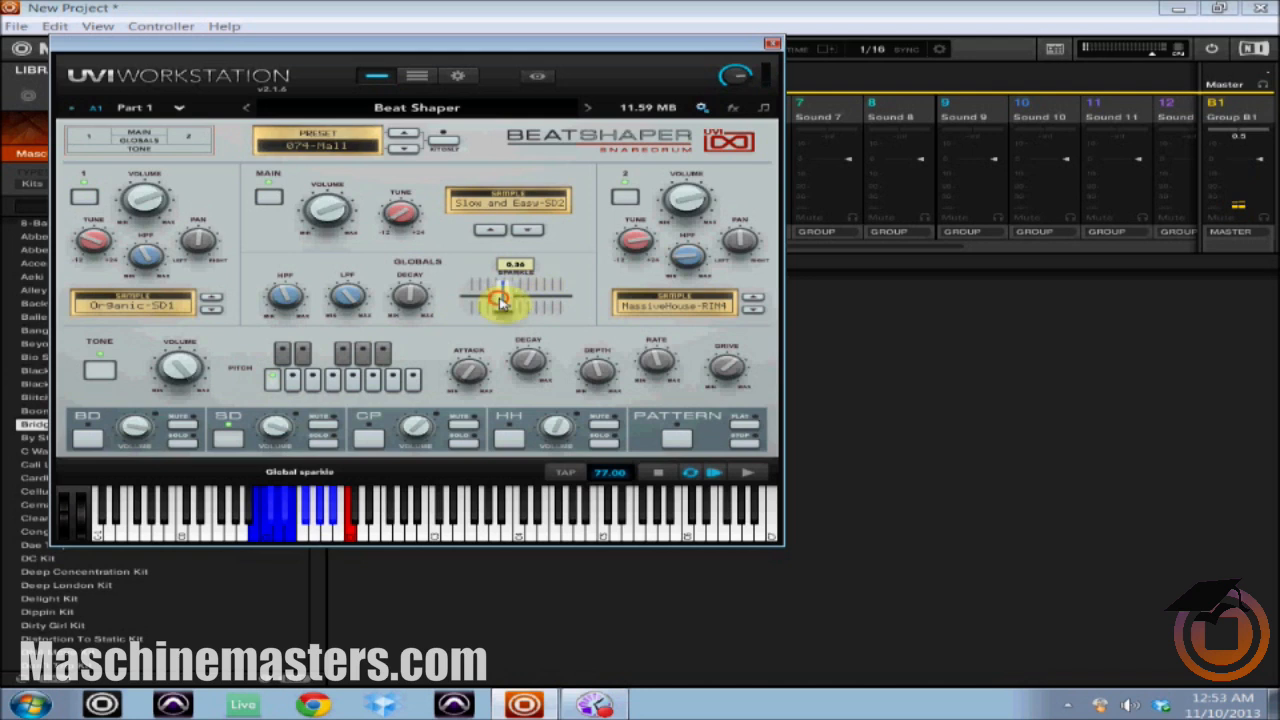
{"action": "left_click_drag", "start_coordinate": [502, 302], "coordinate": [470, 305]}
{"action": "mouse_move", "coordinate": [405, 312]}
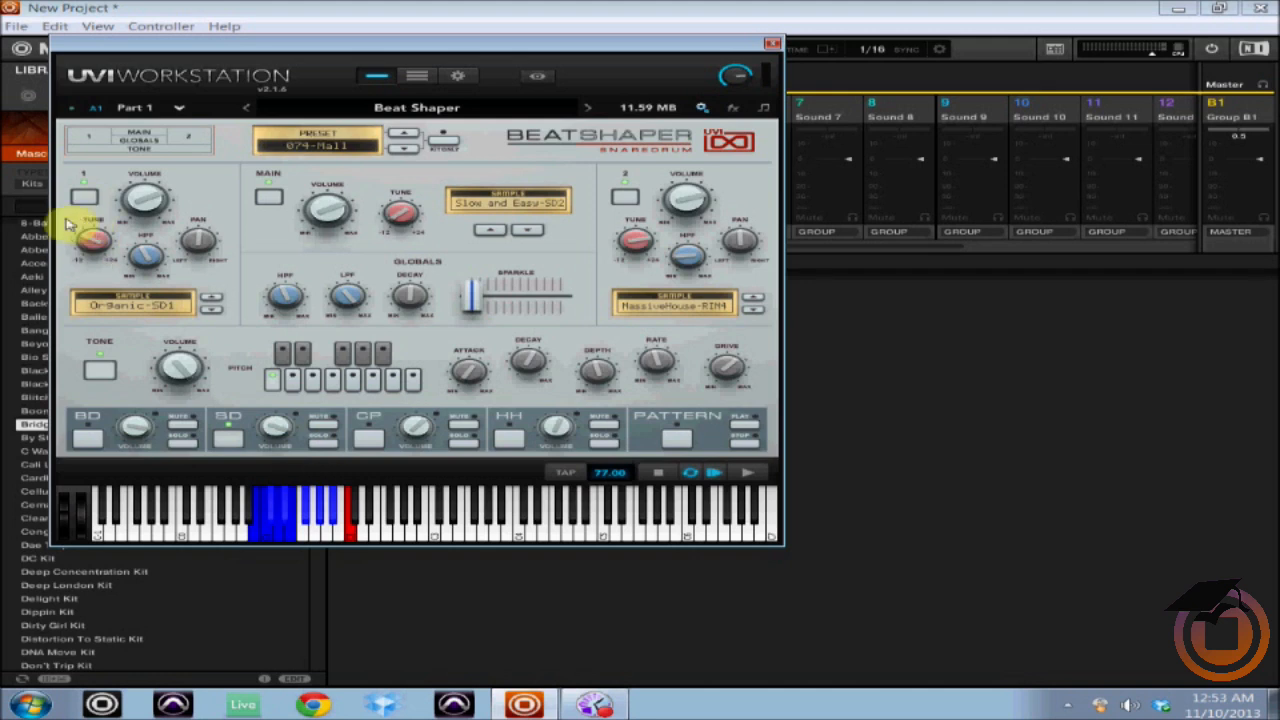
Step: Review the bass drum's layer settings and return to the snare drum's settings
{"action": "mouse_move", "coordinate": [91, 241]}
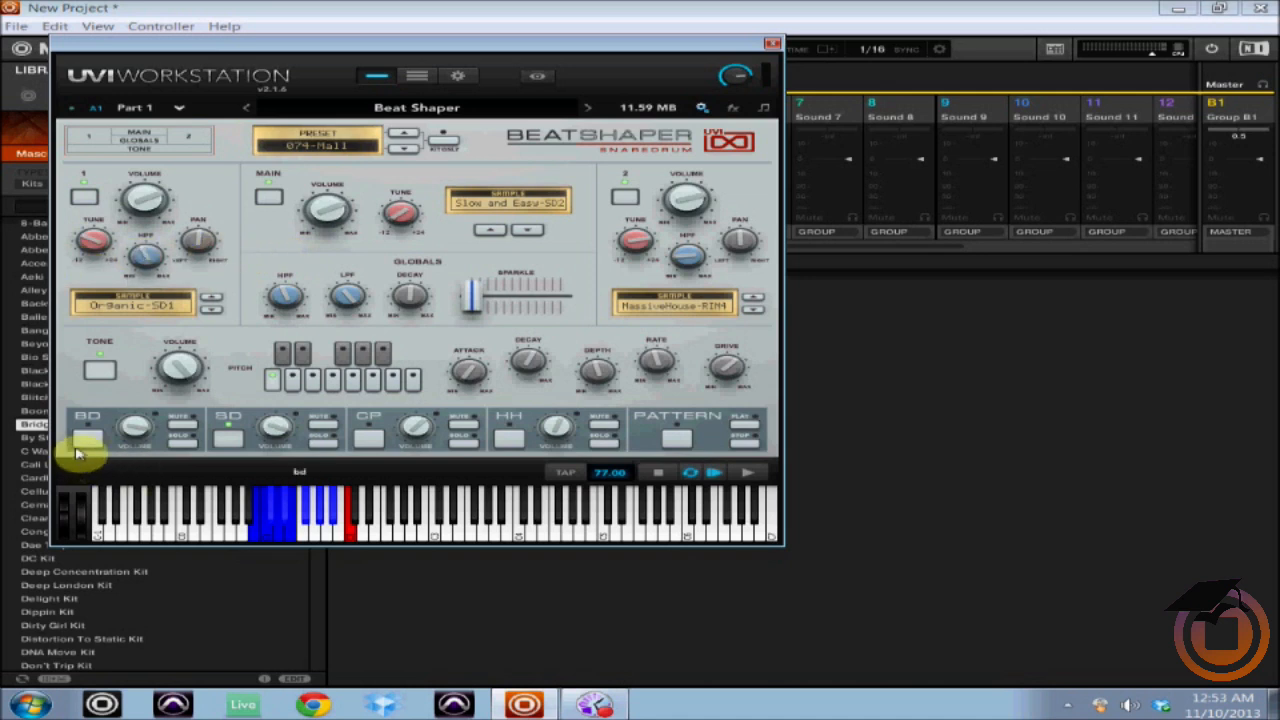
{"action": "left_click", "coordinate": [78, 452]}
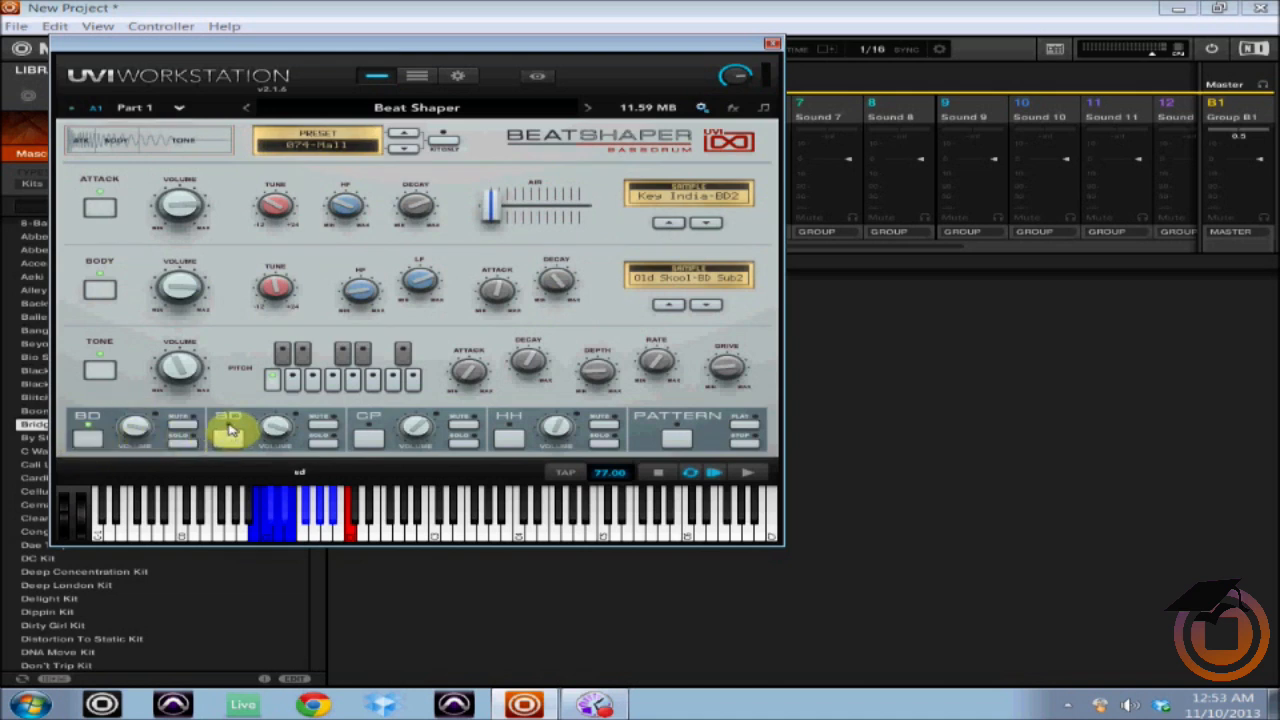
{"action": "left_click", "coordinate": [229, 437]}
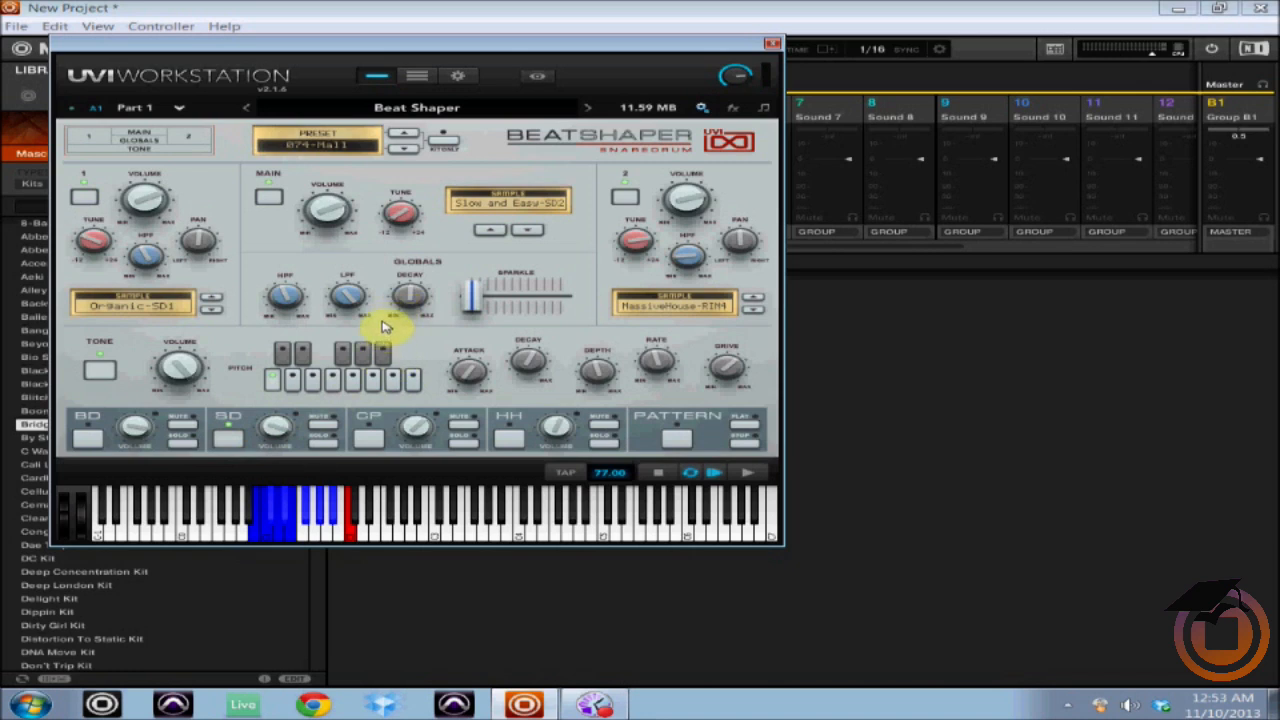
{"action": "left_click_drag", "start_coordinate": [289, 307], "coordinate": [291, 314]}
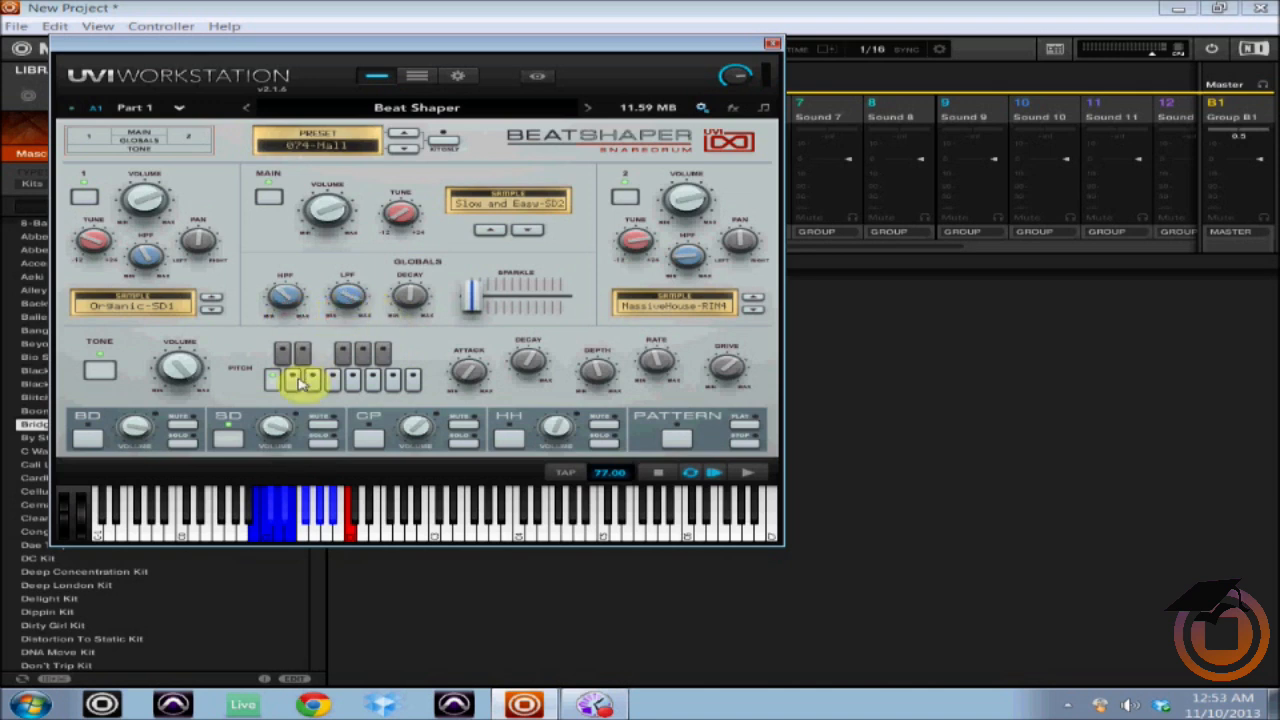
Step: On the clap, load Disco Tek-Clap as the layer 1 sample and HRsxB-Gated CLP-P3 for layer 2
{"action": "left_click", "coordinate": [363, 434]}
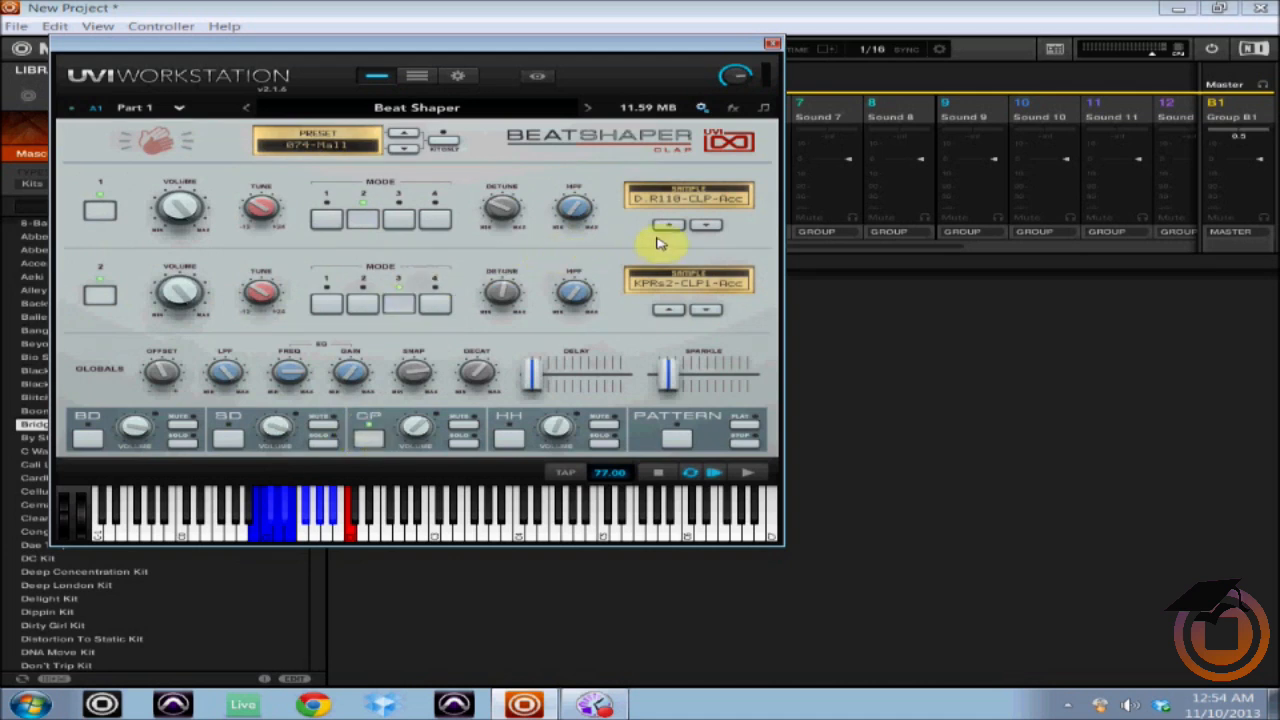
{"action": "left_click", "coordinate": [688, 198]}
{"action": "left_click", "coordinate": [694, 343]}
{"action": "left_click", "coordinate": [684, 289]}
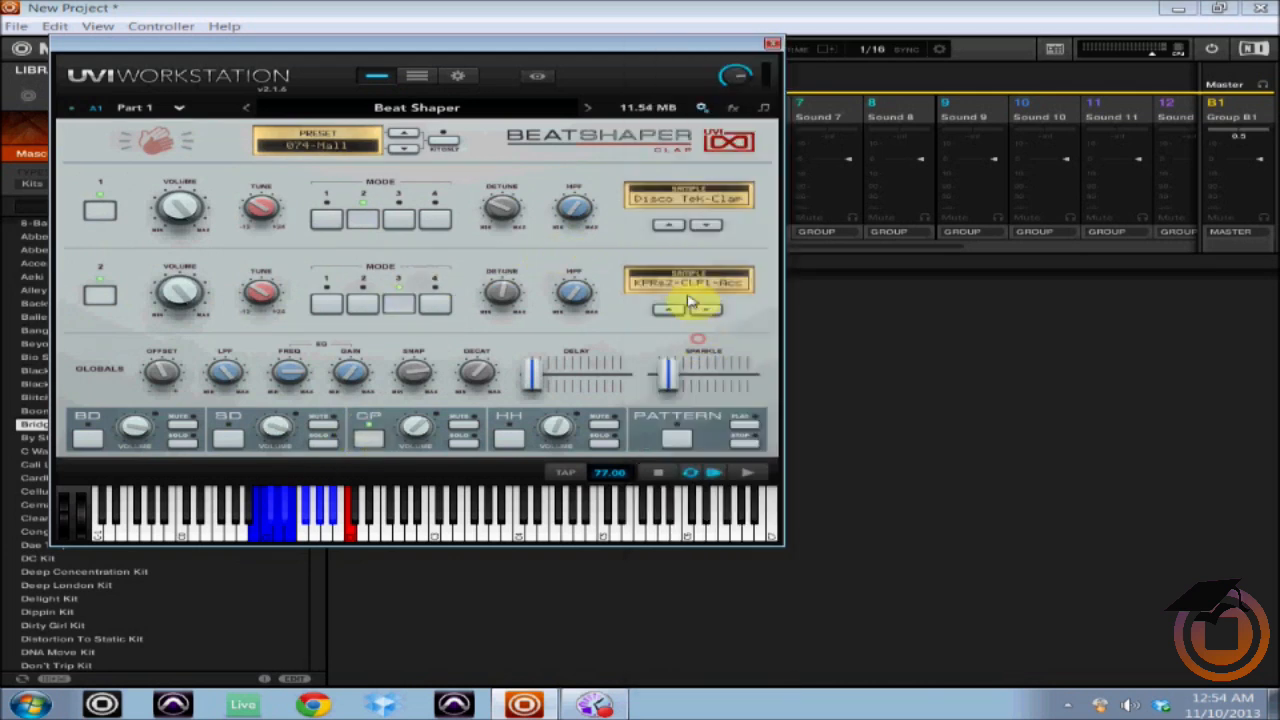
{"action": "left_click", "coordinate": [697, 372]}
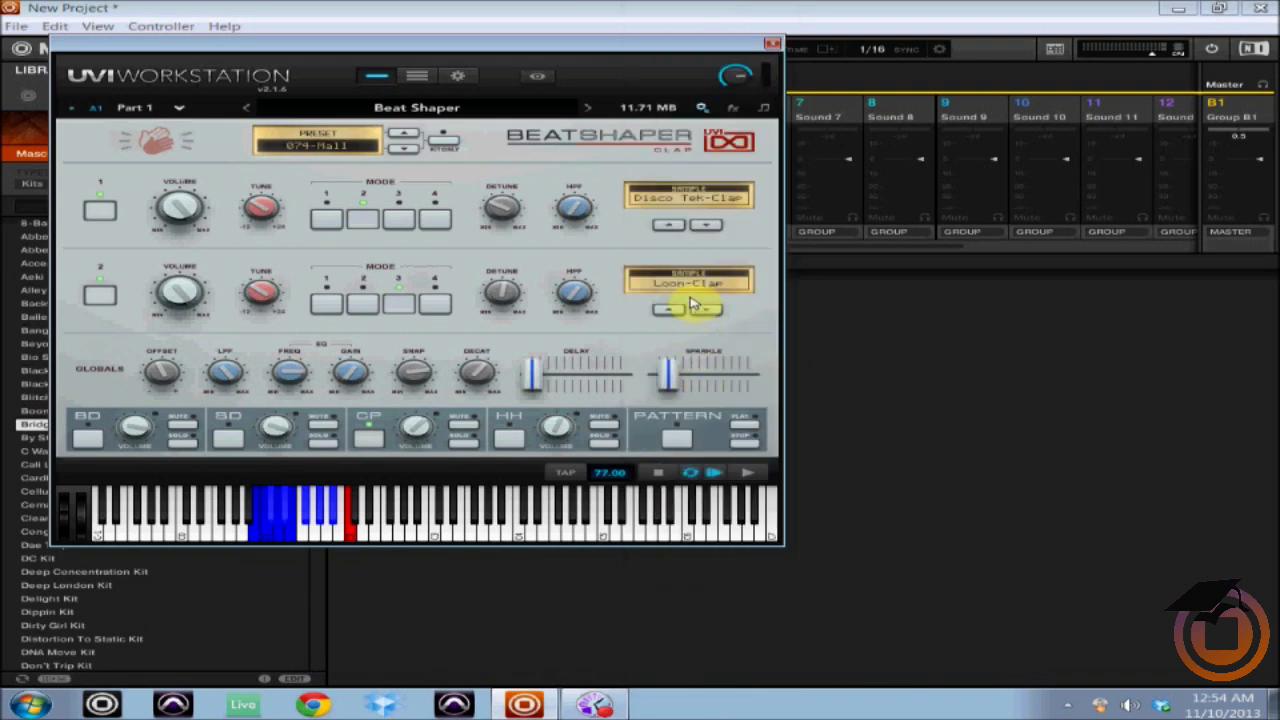
{"action": "left_click", "coordinate": [700, 309]}
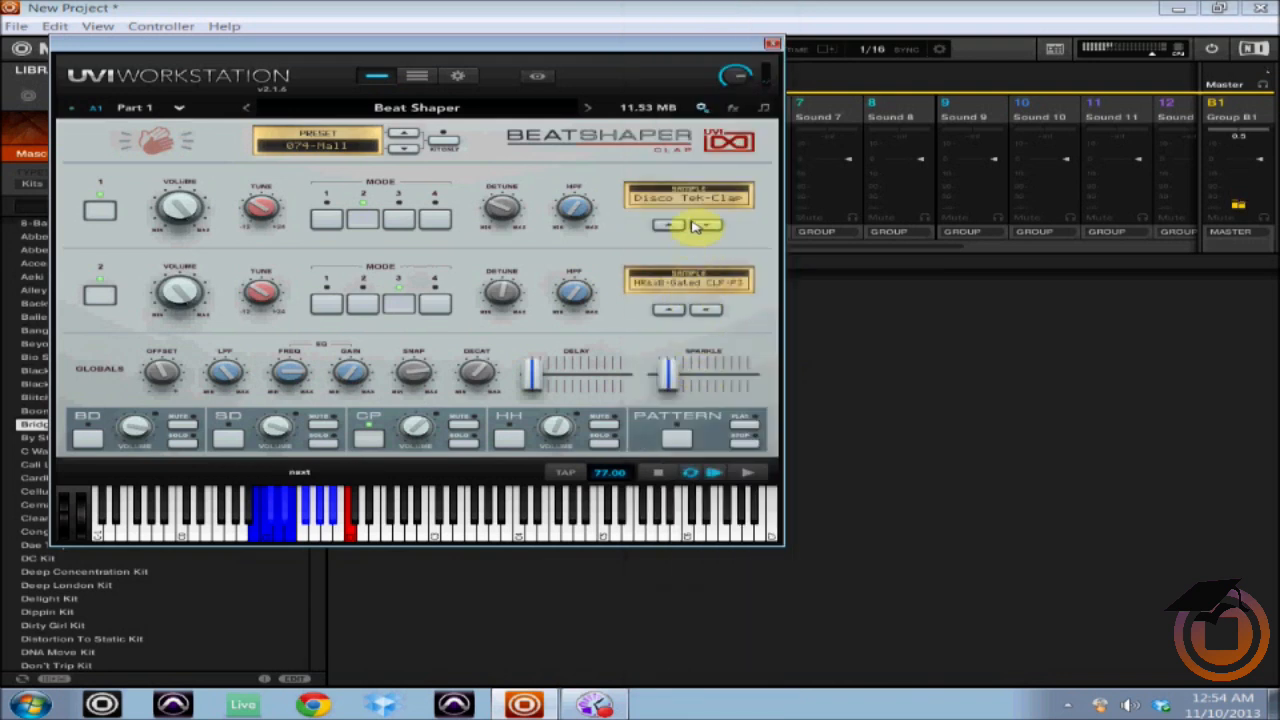
Step: Lower the volume of clap layer 2 and load Bad House-Clap as the layer 1 sample
{"action": "mouse_move", "coordinate": [186, 282]}
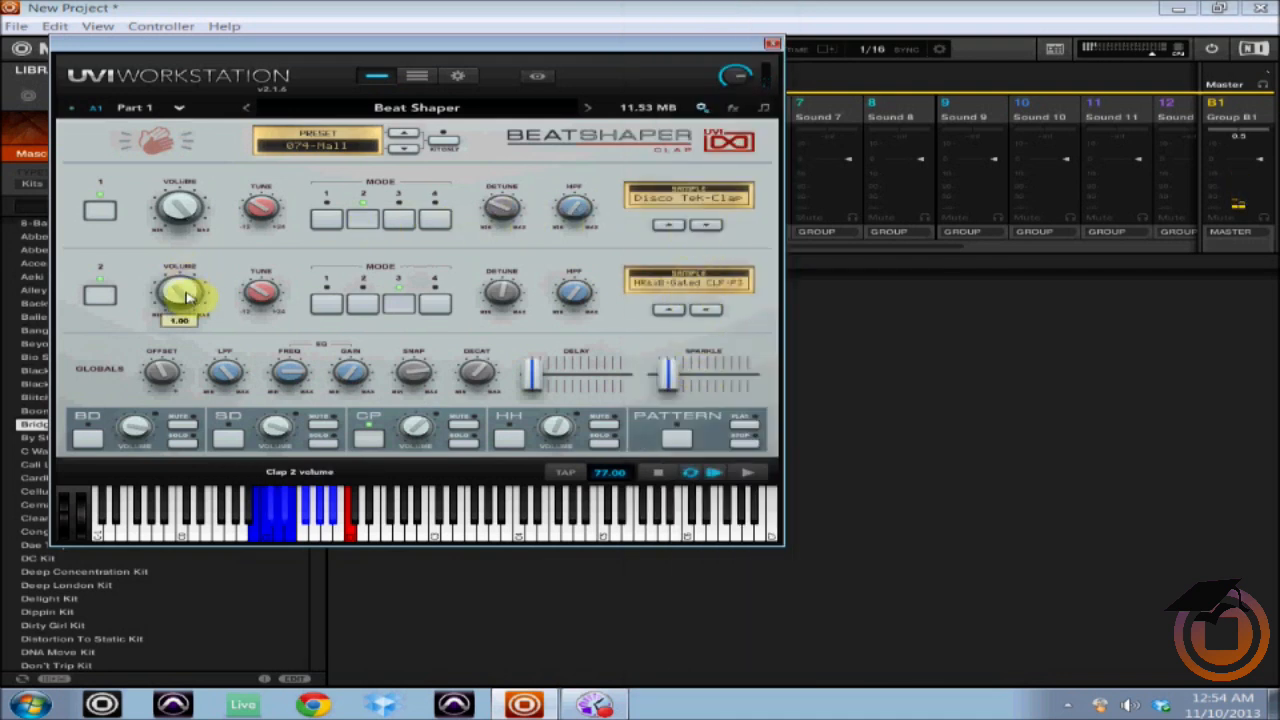
{"action": "left_click", "coordinate": [651, 199]}
{"action": "left_click", "coordinate": [676, 87]}
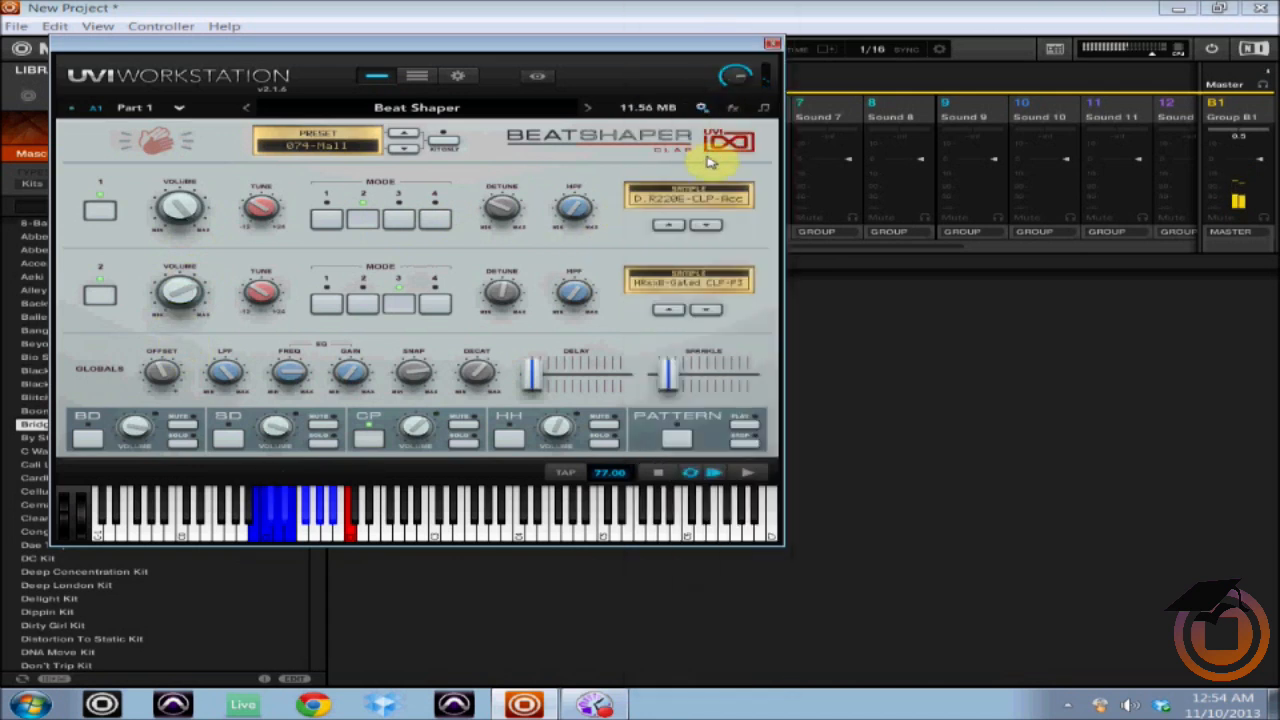
{"action": "left_click", "coordinate": [694, 202]}
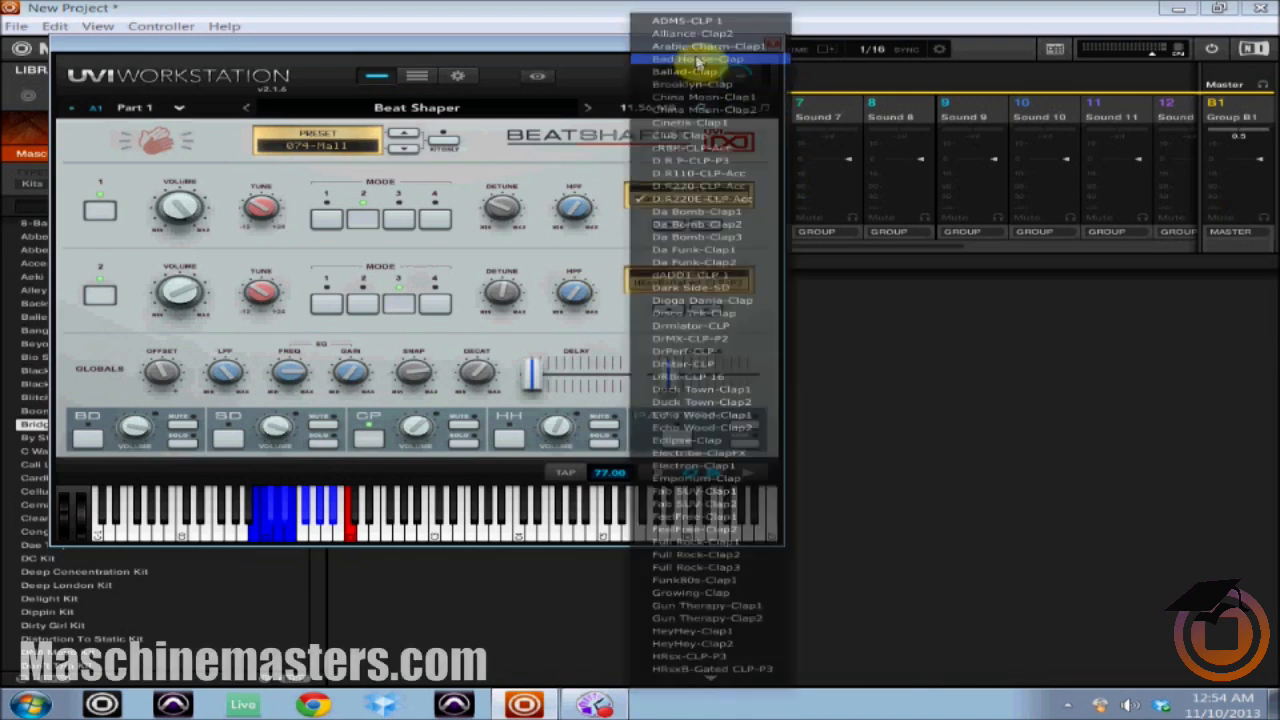
{"action": "left_click", "coordinate": [697, 60]}
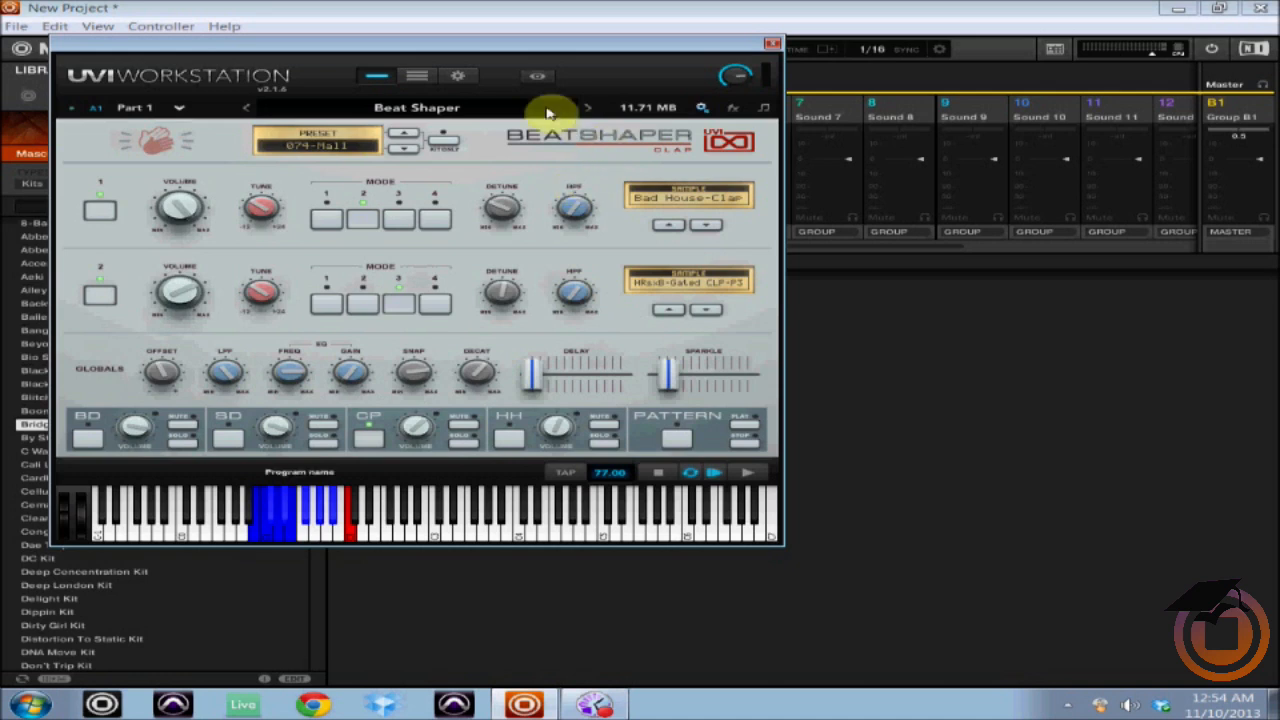
Step: Uncover the Maschine library and browse its drum kick samples, selecting Kick 80sElectro
{"action": "mouse_move", "coordinate": [457, 48]}
{"action": "left_mouse_down"}
{"action": "mouse_move", "coordinate": [618, 57]}
{"action": "mouse_move", "coordinate": [646, 71]}
{"action": "left_mouse_up"}
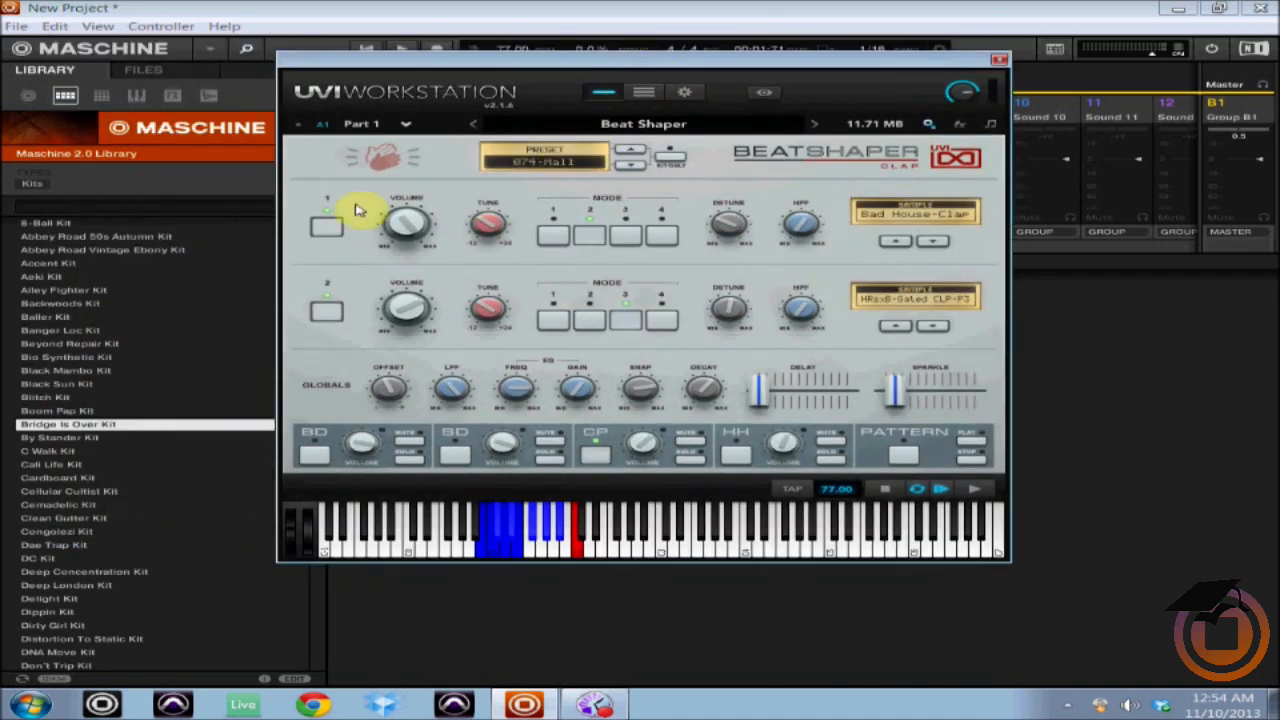
{"action": "left_click", "coordinate": [207, 97]}
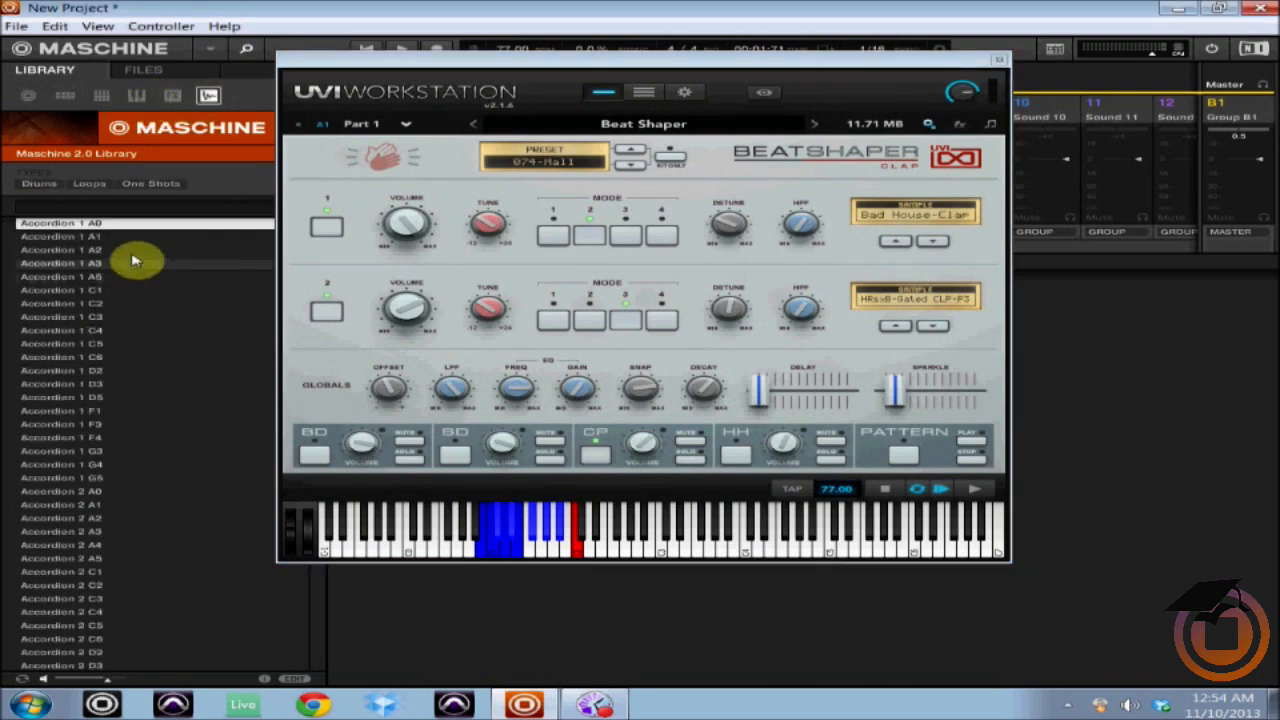
{"action": "left_click", "coordinate": [40, 183]}
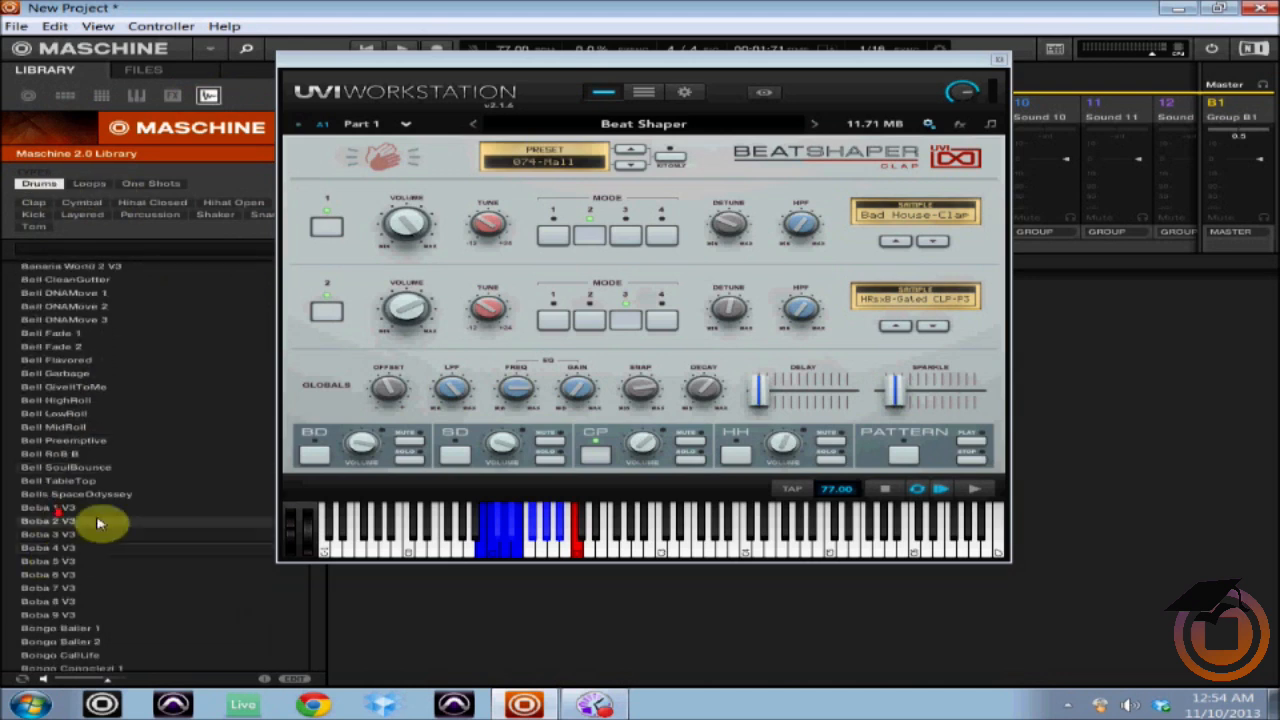
{"action": "scroll", "coordinate": [100, 520], "scroll_direction": "down", "scroll_amount": 7}
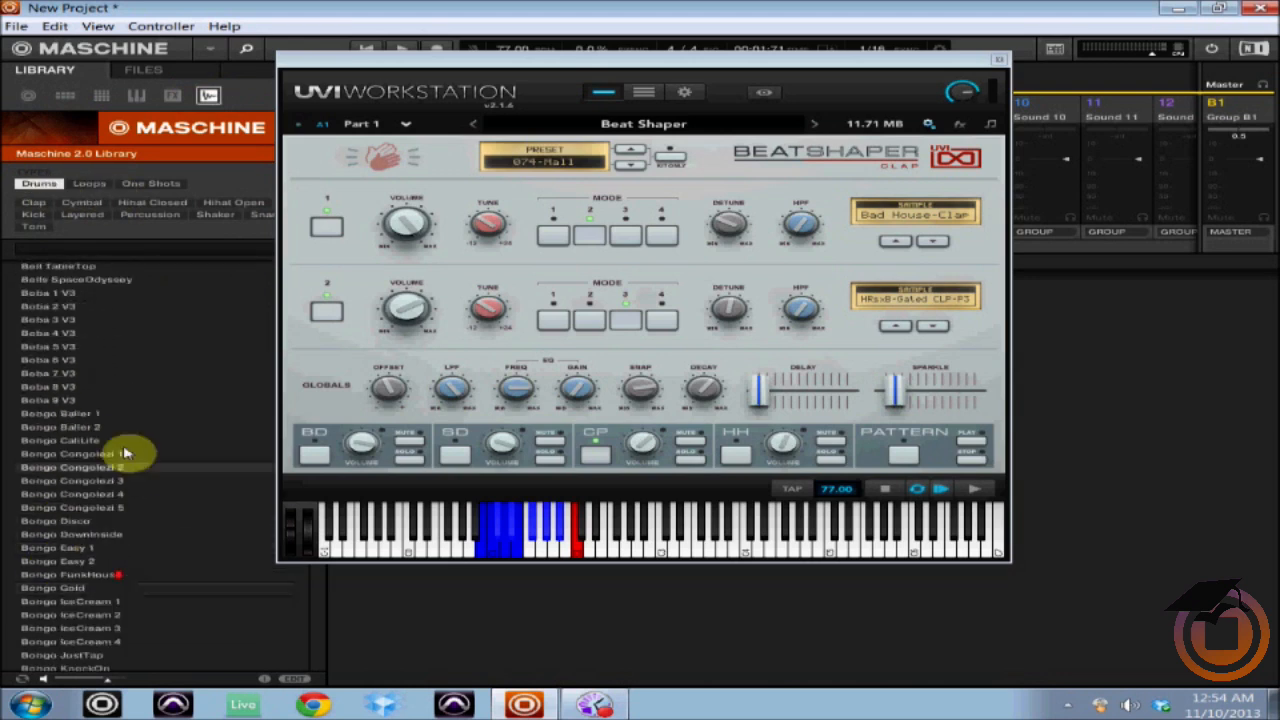
{"action": "left_click", "coordinate": [33, 214]}
{"action": "left_click", "coordinate": [60, 379]}
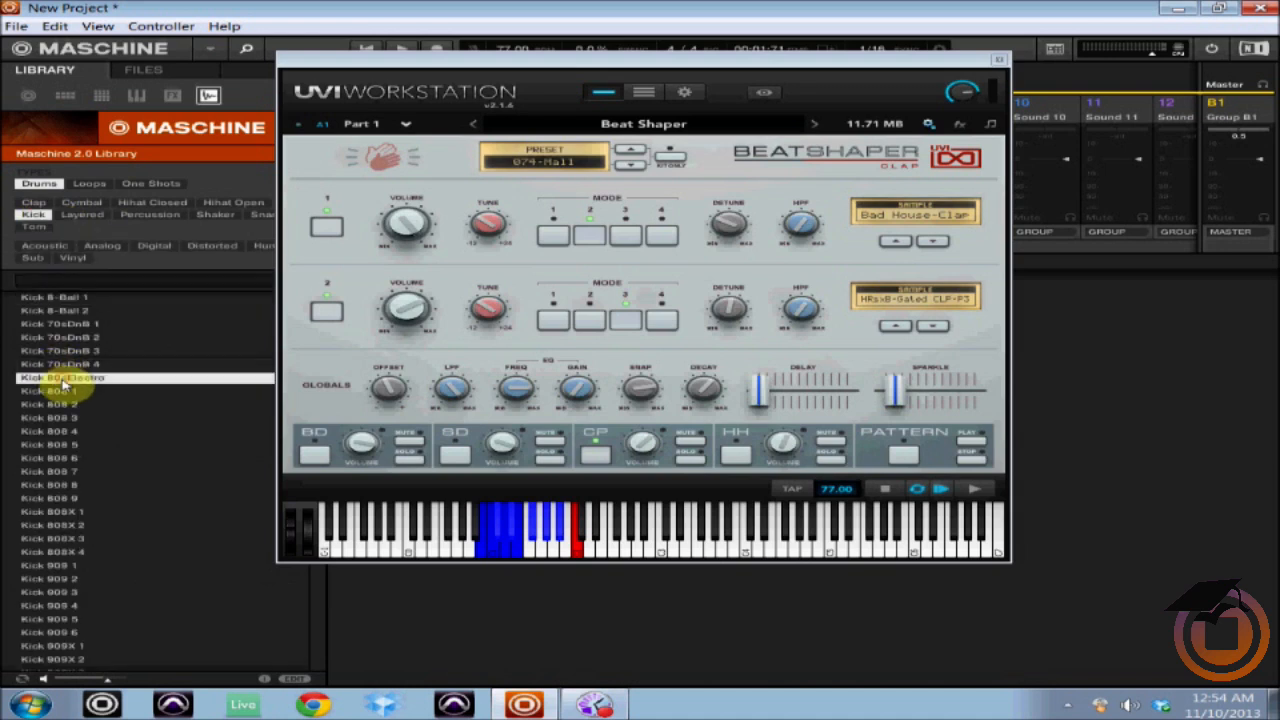
{"action": "left_click_drag", "start_coordinate": [58, 383], "coordinate": [118, 498]}
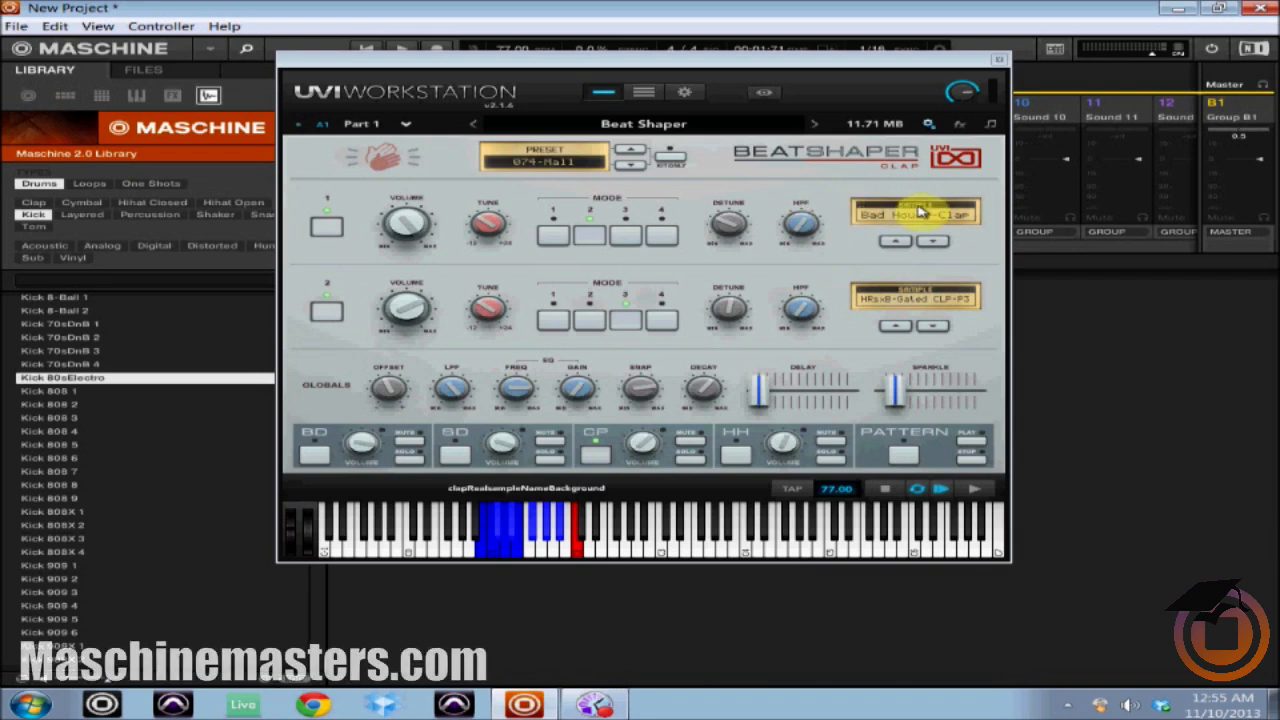
Step: Examine the Beat Shaper part's arpeggiator and effects sections, ending back in its edit section
{"action": "left_click", "coordinate": [988, 128]}
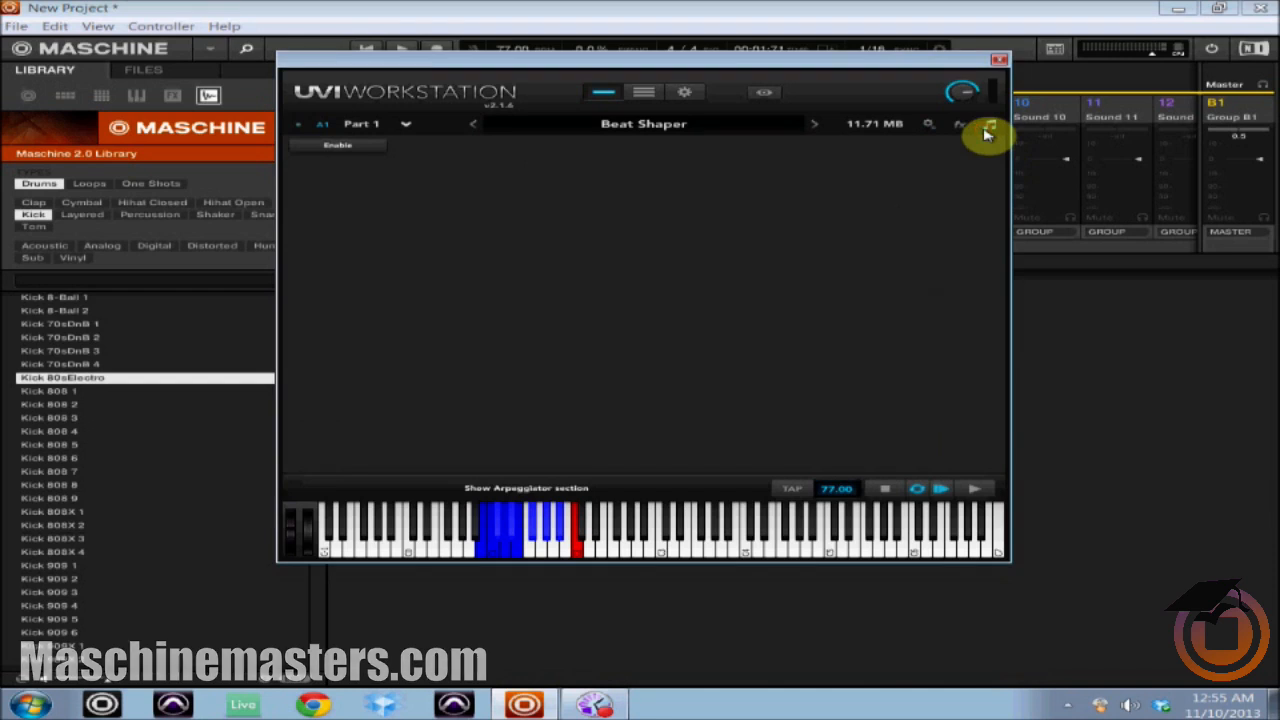
{"action": "left_click", "coordinate": [958, 131]}
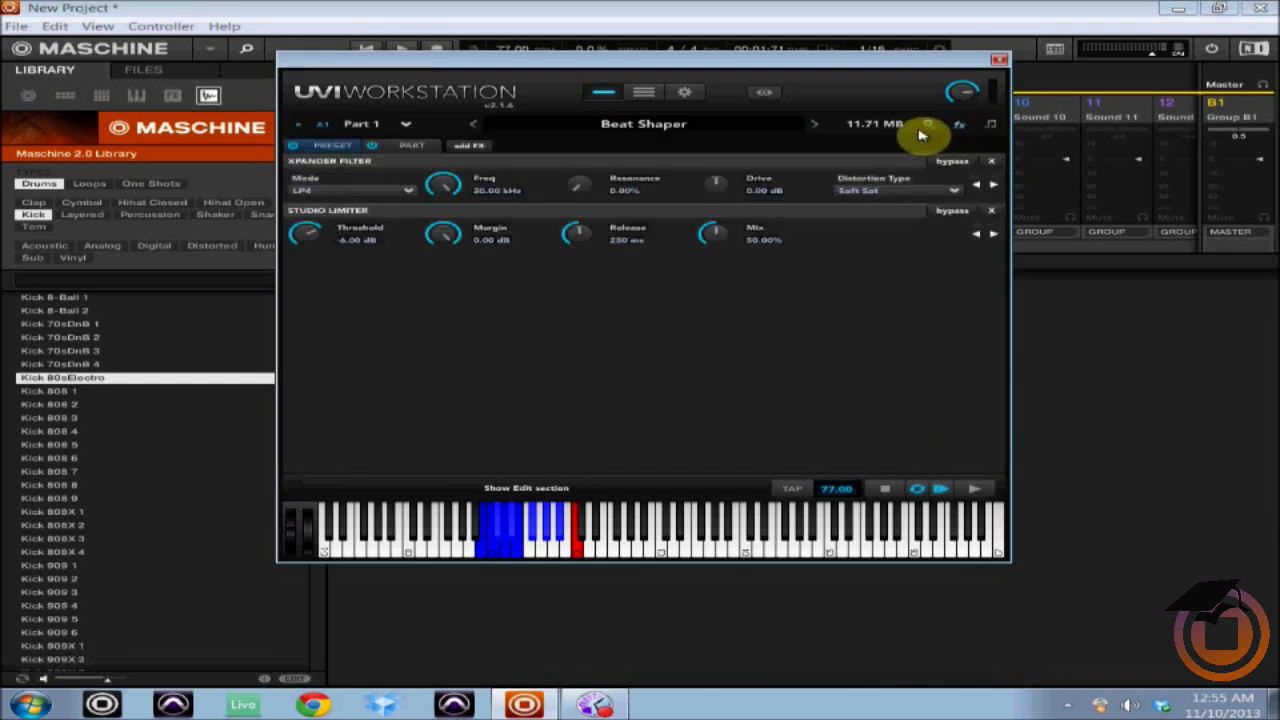
{"action": "left_click", "coordinate": [928, 127]}
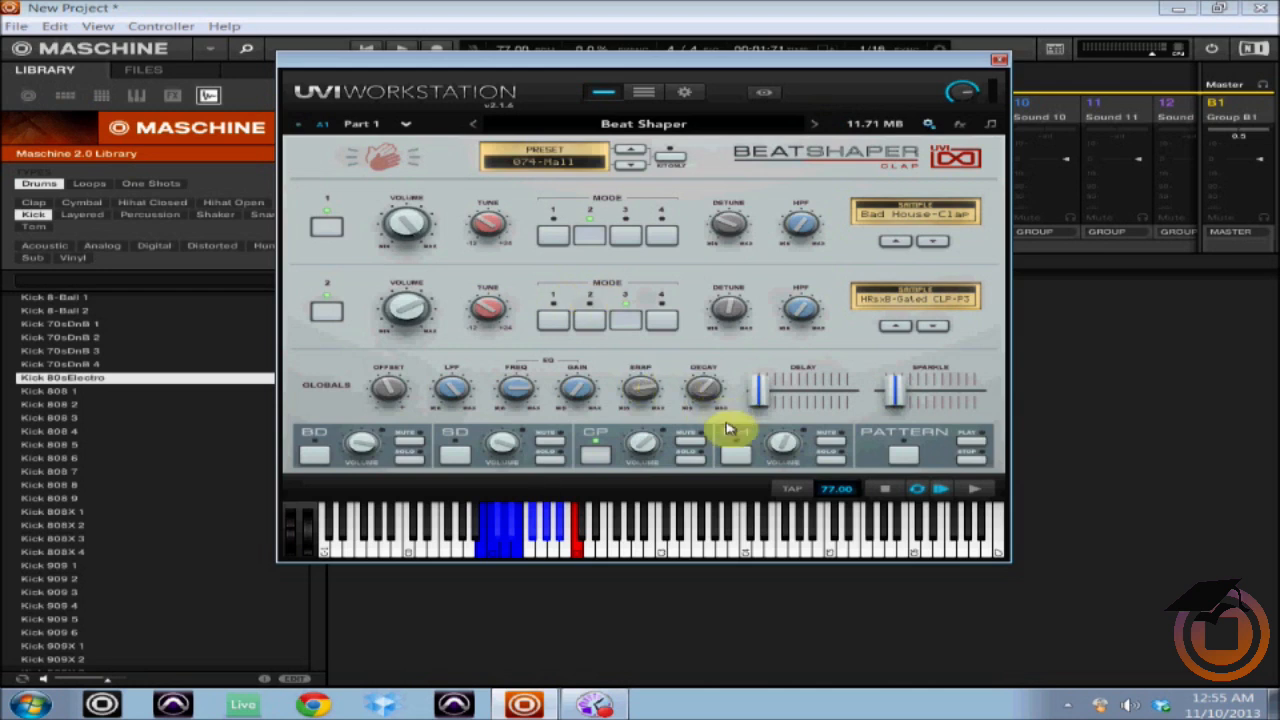
Step: On the hi-hat, turn off the urban and open layers and load Double You-HH as the closed layer's sample
{"action": "left_click", "coordinate": [732, 450]}
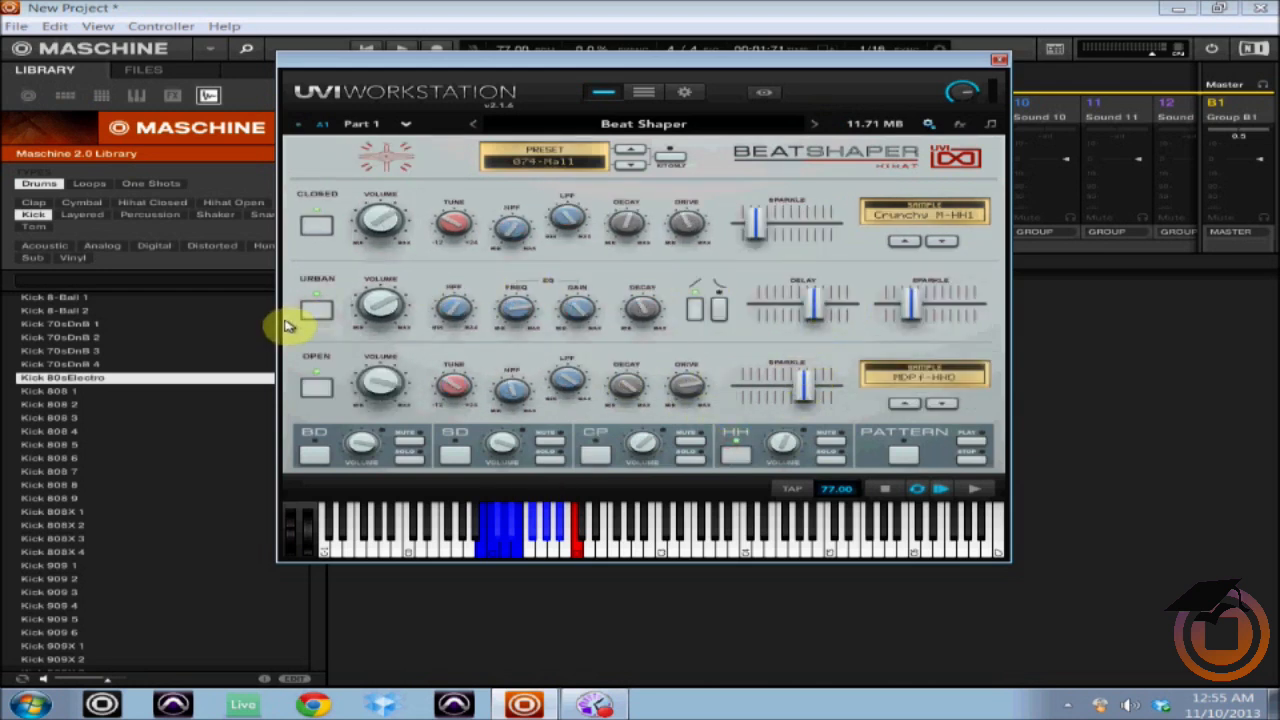
{"action": "left_click", "coordinate": [316, 318]}
{"action": "left_click", "coordinate": [316, 228]}
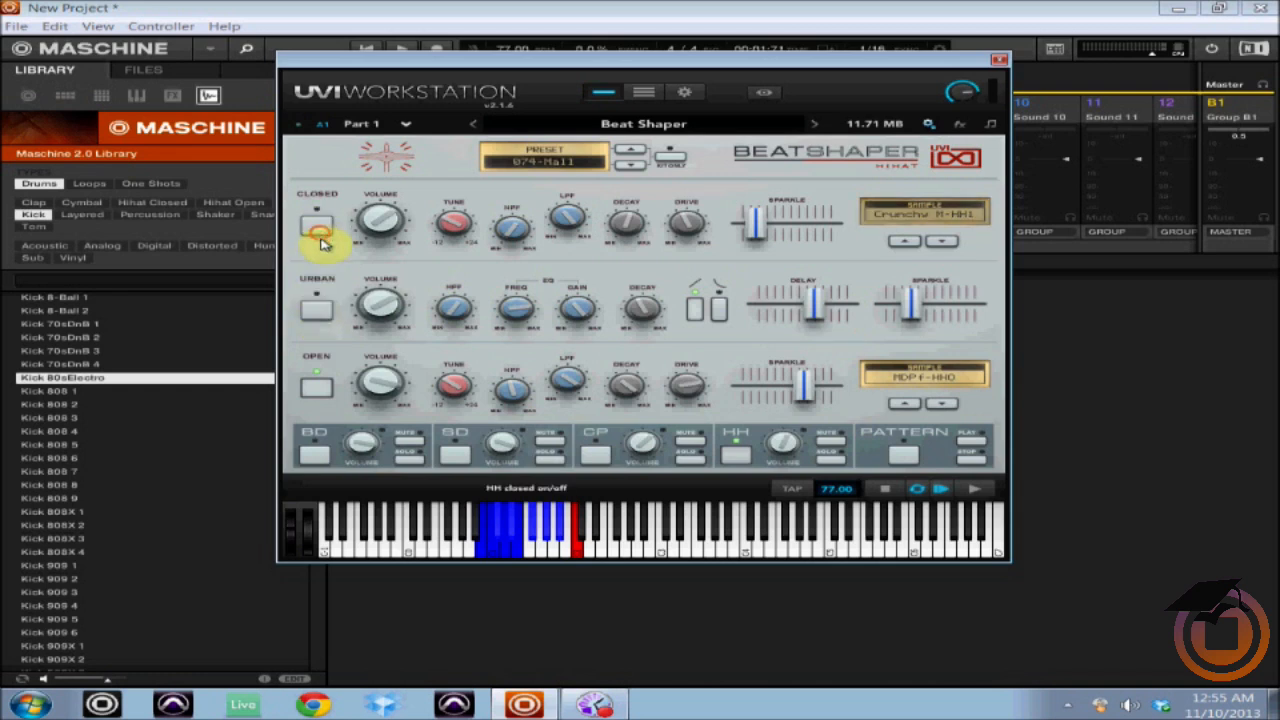
{"action": "left_click", "coordinate": [318, 382]}
{"action": "left_click", "coordinate": [318, 230]}
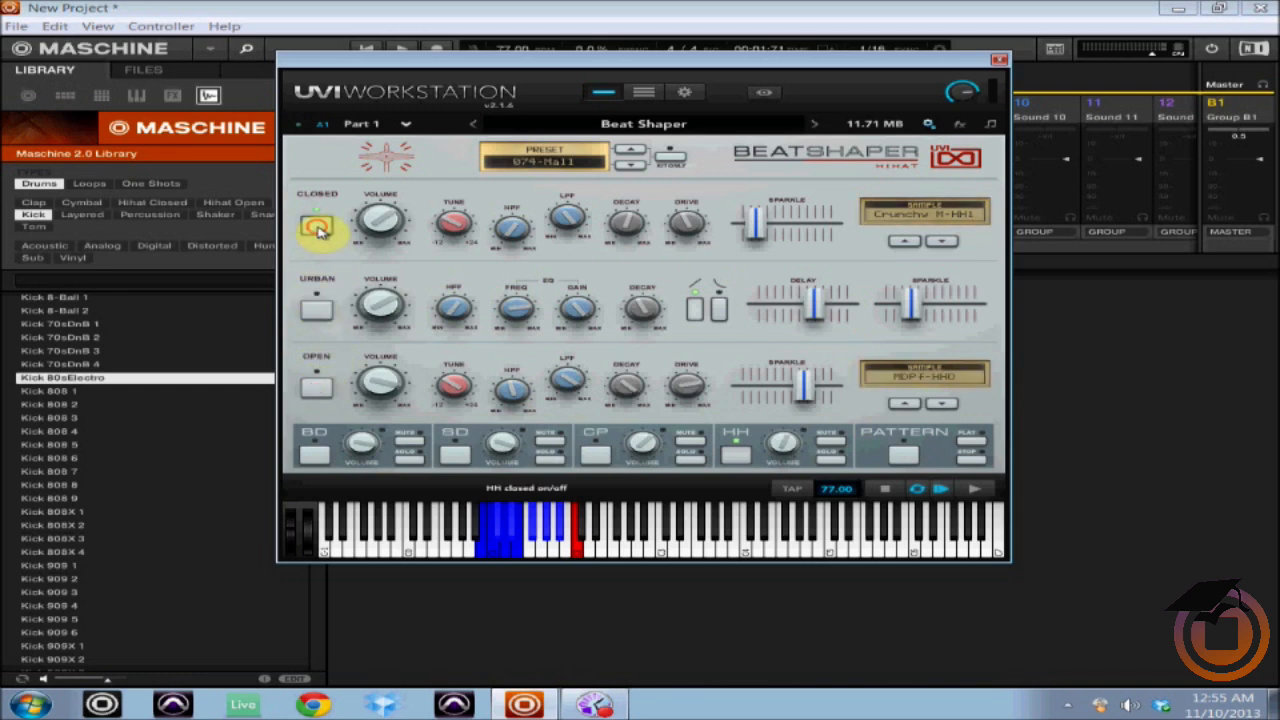
{"action": "left_click", "coordinate": [908, 215]}
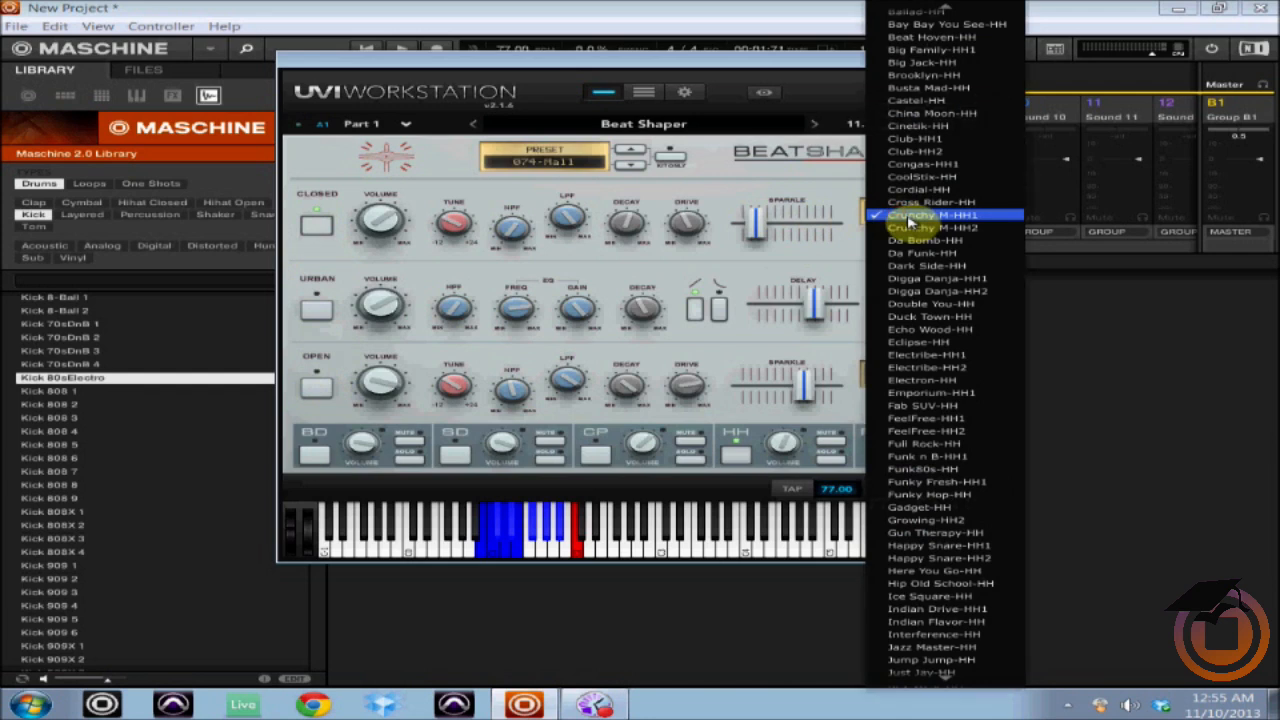
{"action": "left_click", "coordinate": [930, 303]}
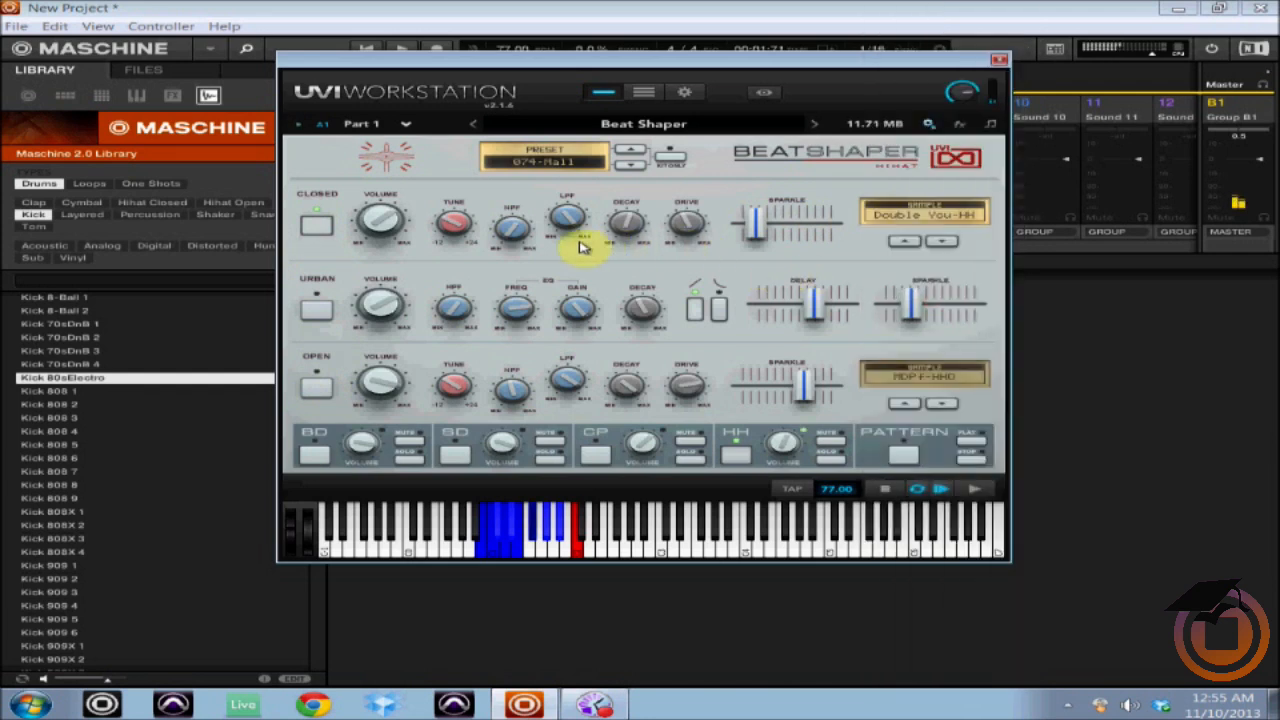
Step: Turn on the hi-hat's urban layer, adjusting its EQ frequency, lowering its delay and raising its sparkle to about 0.73
{"action": "left_click", "coordinate": [528, 313]}
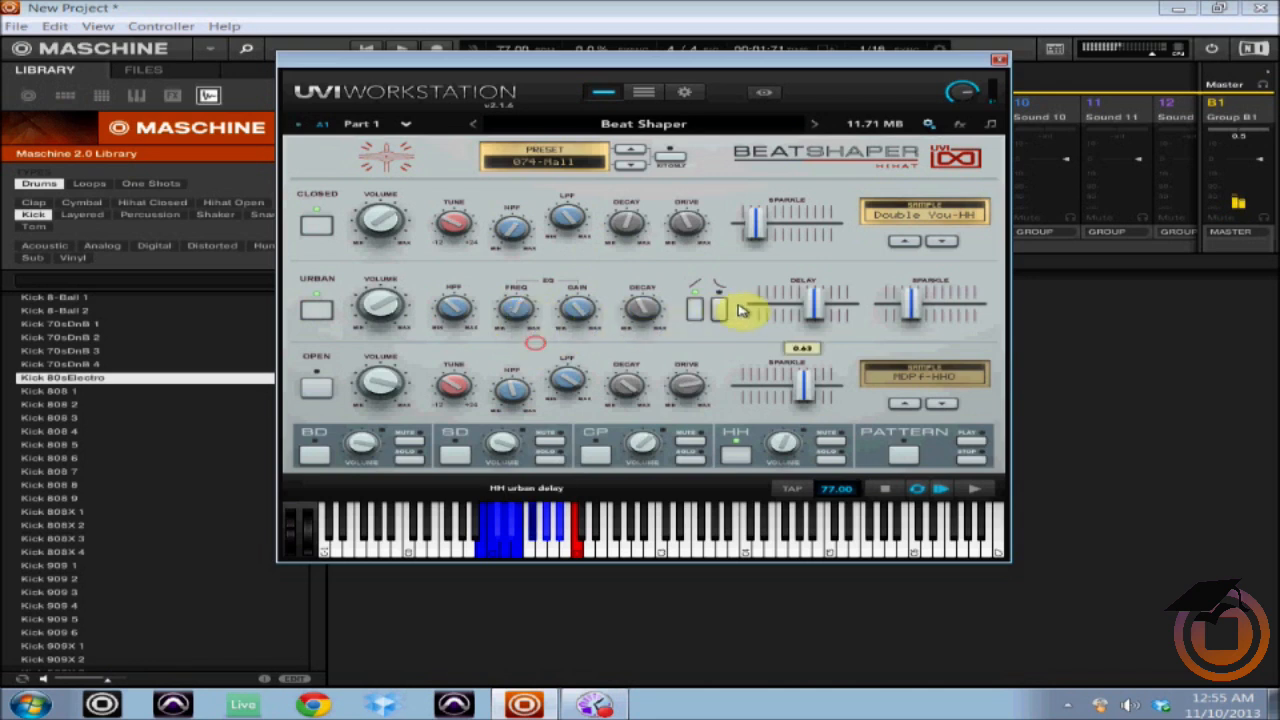
{"action": "left_click_drag", "start_coordinate": [810, 304], "coordinate": [779, 325]}
{"action": "left_click_drag", "start_coordinate": [913, 307], "coordinate": [960, 311]}
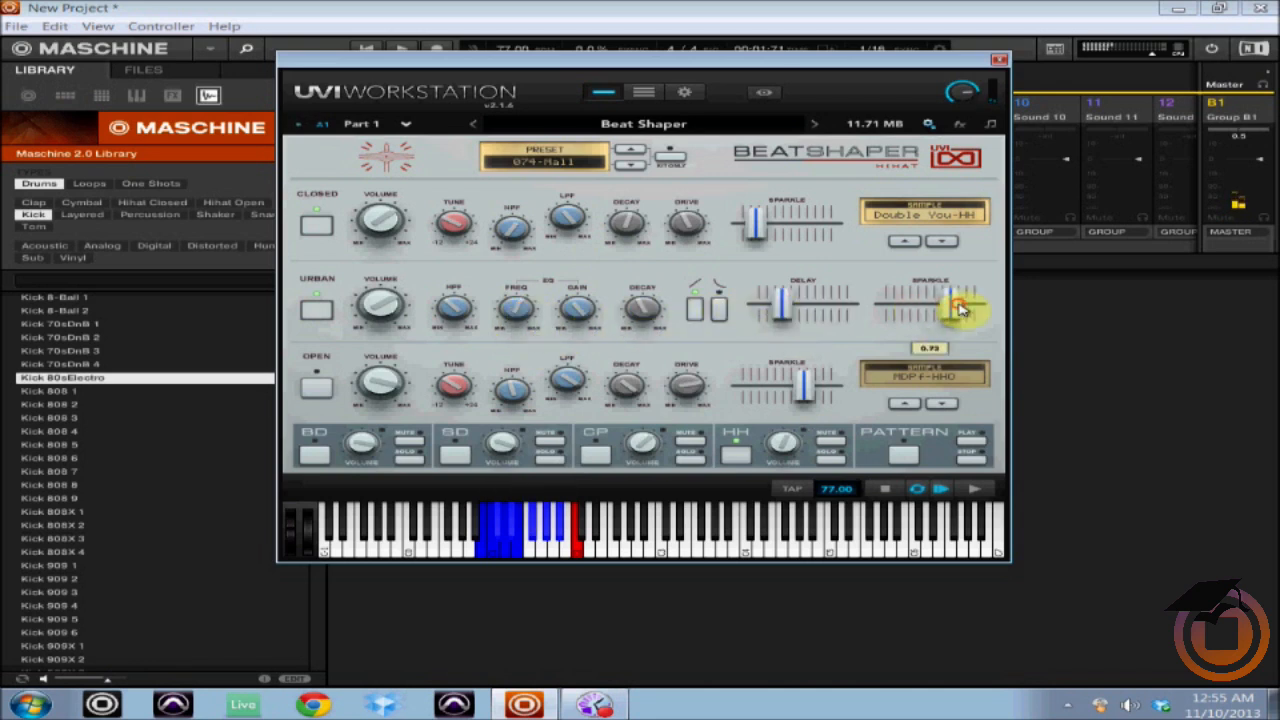